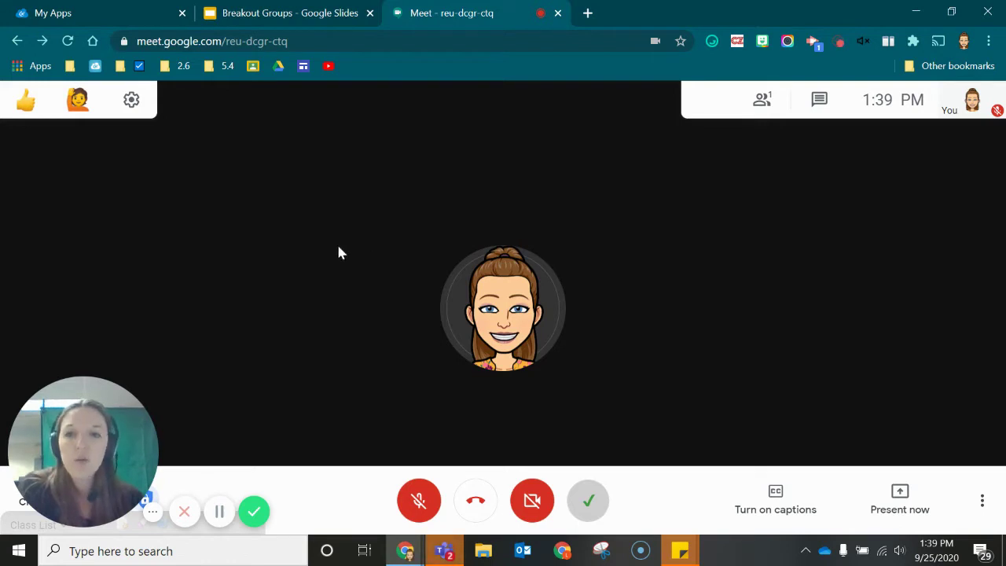
- Review the Breakout Groups presentation, from the overview table of four groups through the coloured slides for each group
left_click(261, 16)
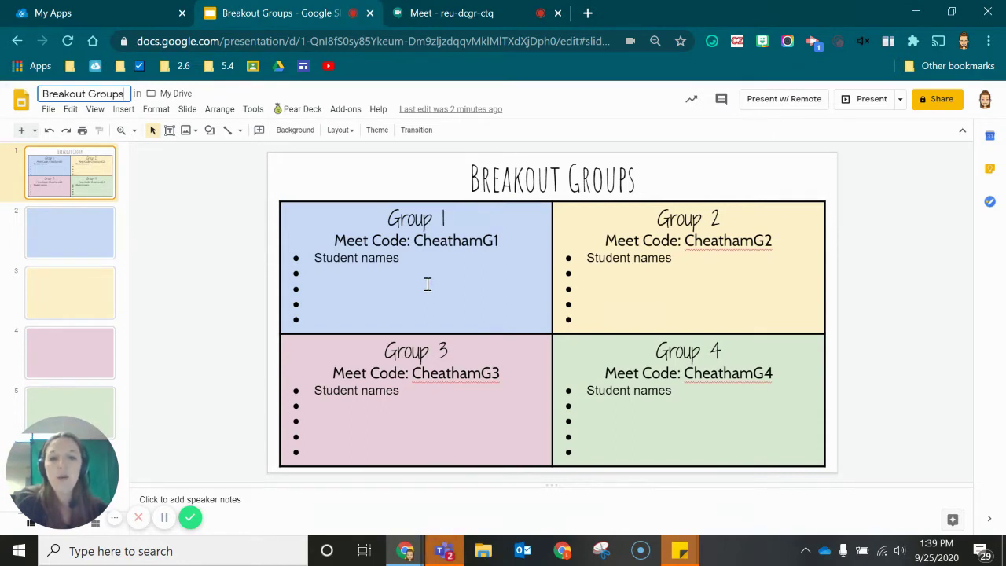
left_click(324, 276)
left_click(323, 319)
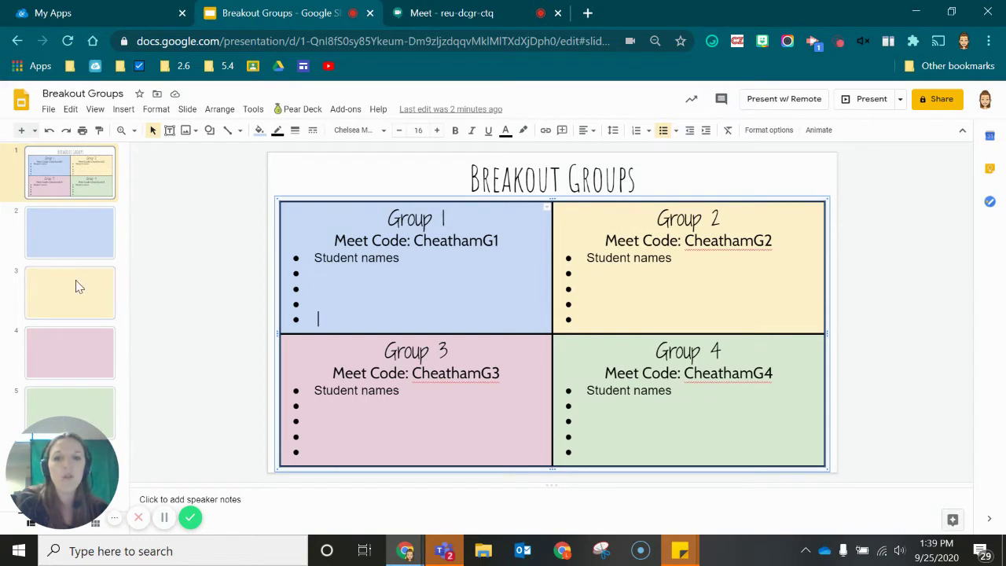
left_click(59, 241)
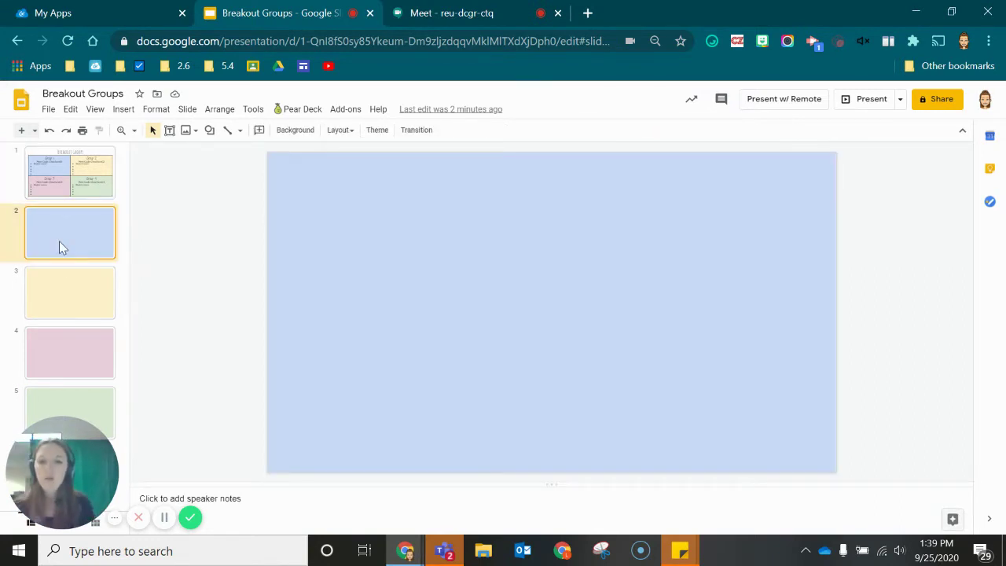
left_click(81, 305)
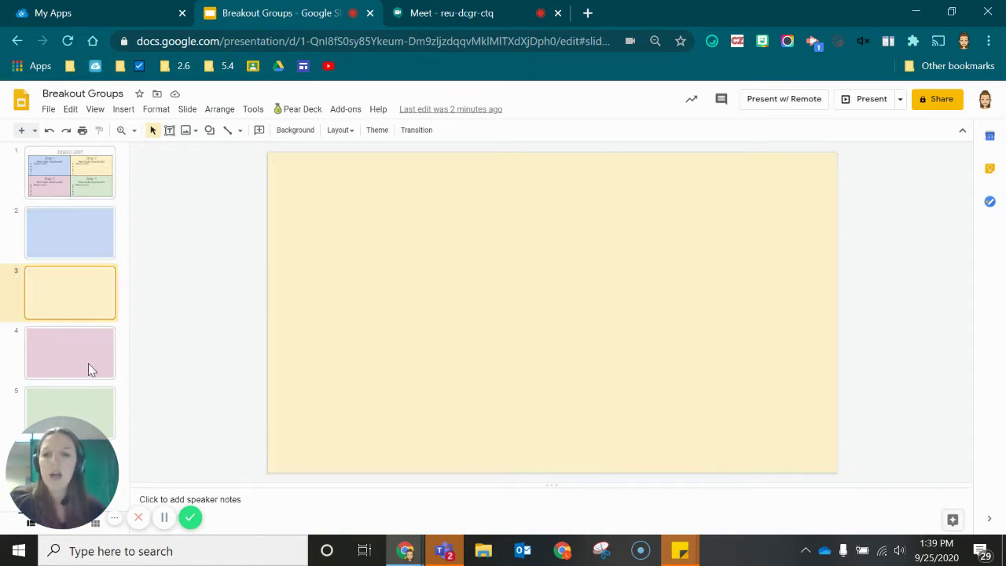
left_click(88, 364)
left_click(99, 402)
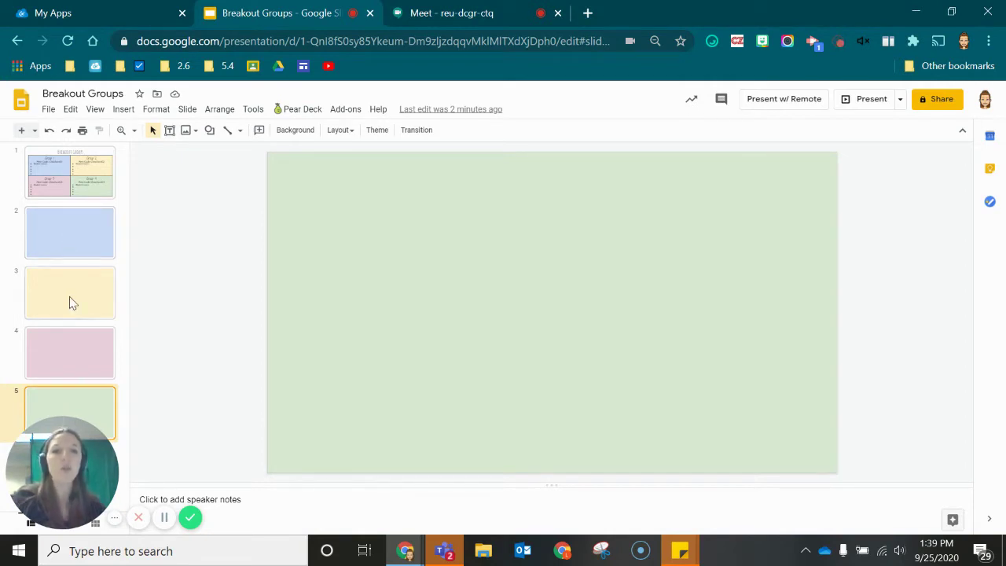
left_click(47, 235)
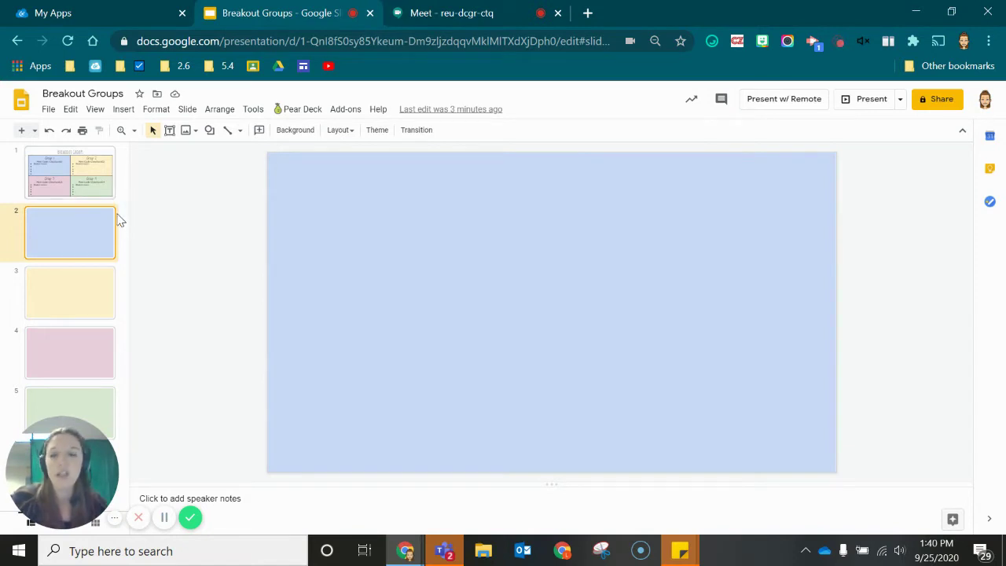
left_click(80, 174)
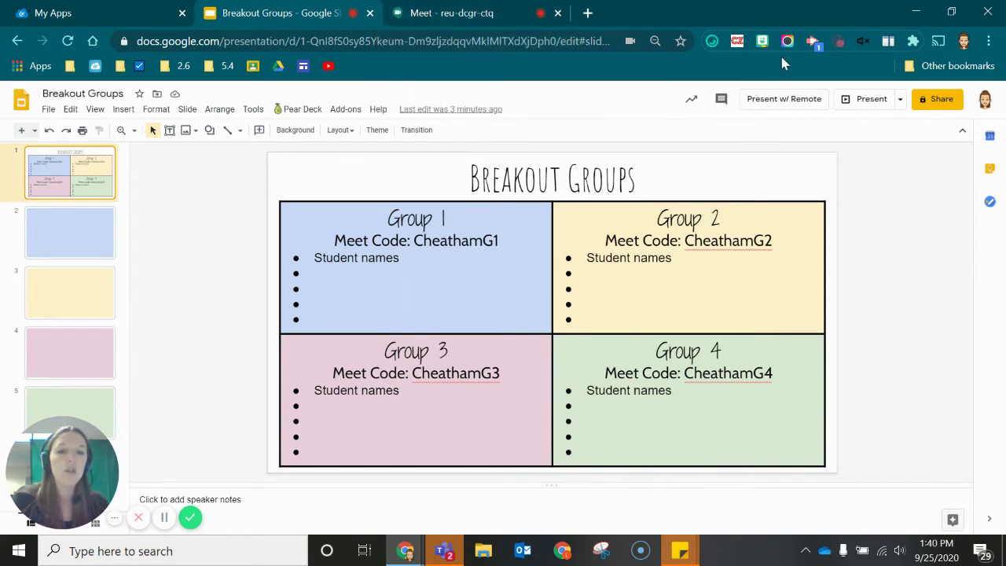
- Search the web for "mute tab extension" in a new tab and open the Mute Tab page in the Chrome Web Store
left_click(865, 40)
left_click(588, 14)
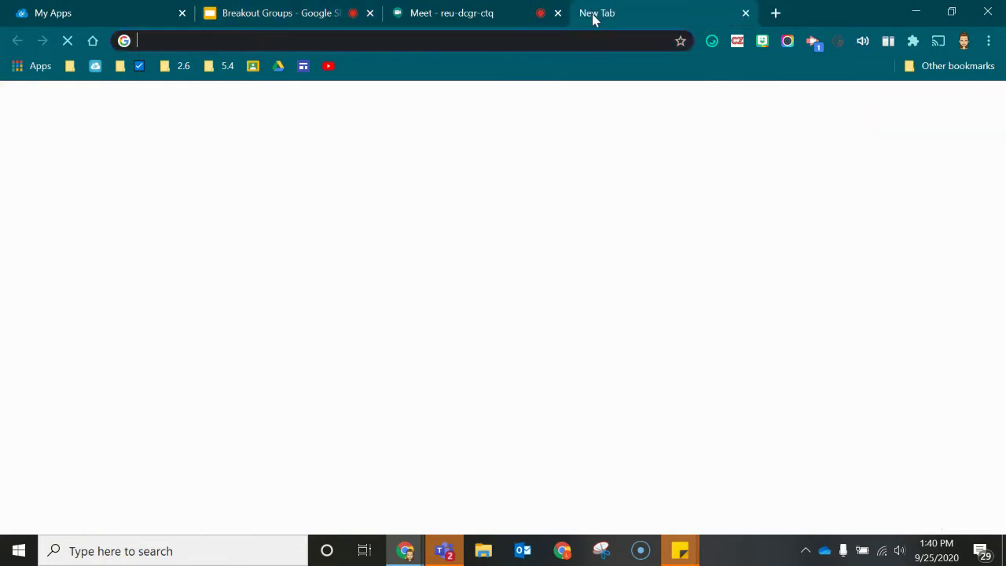
type("mute tab extension")
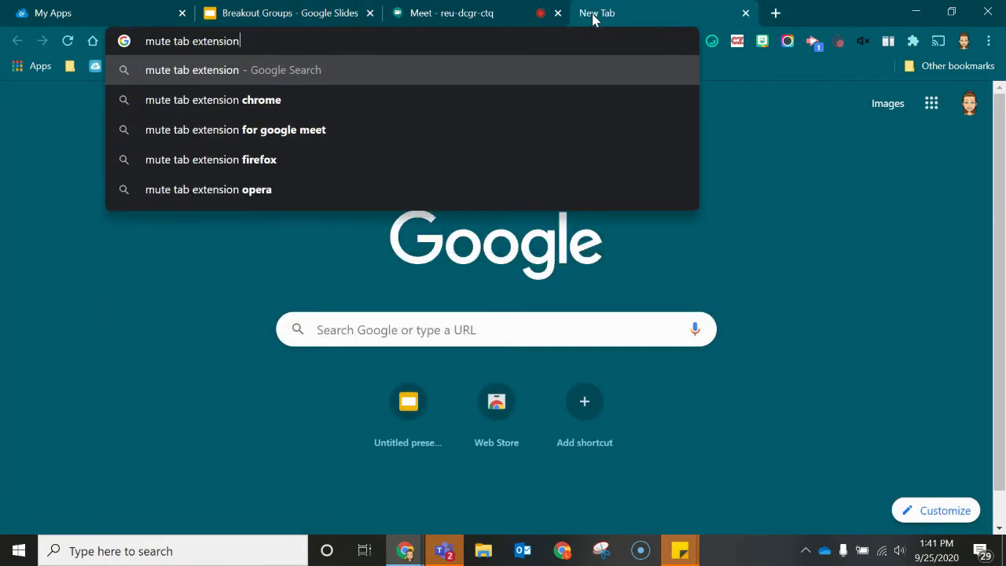
key("Return")
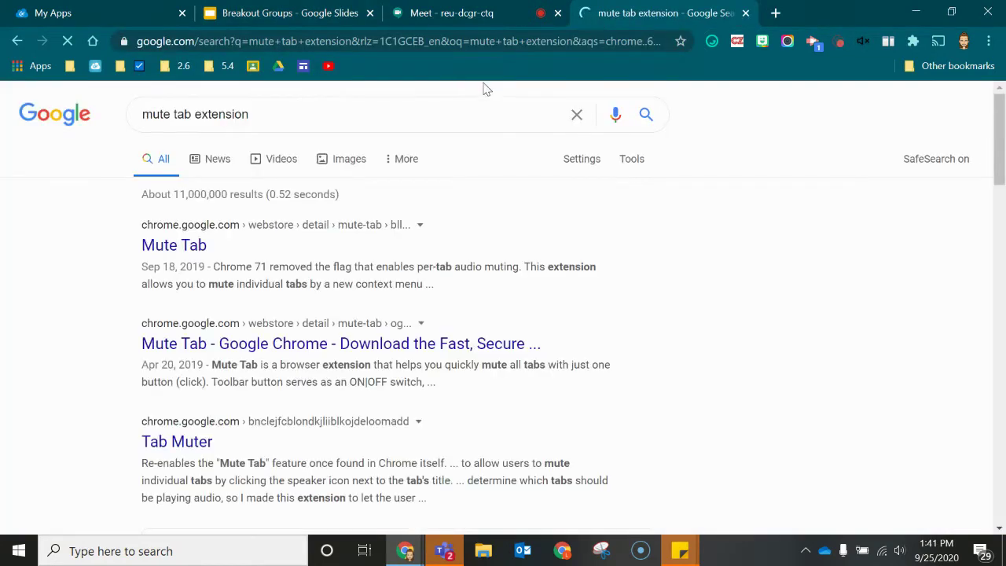
left_click(174, 250)
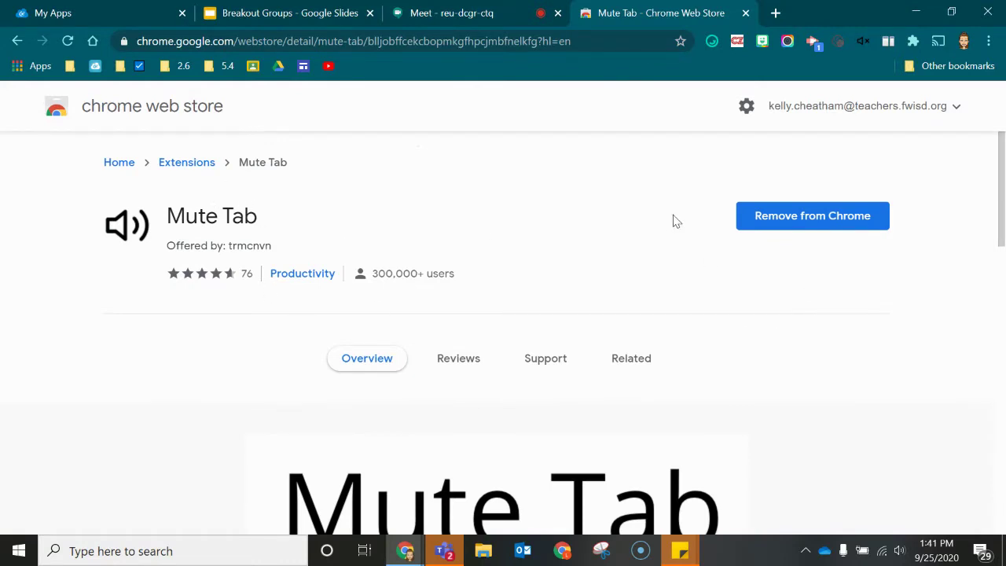
- Check in the browser's extensions list whether Mute Tab is pinned
left_click(863, 42)
left_click(913, 43)
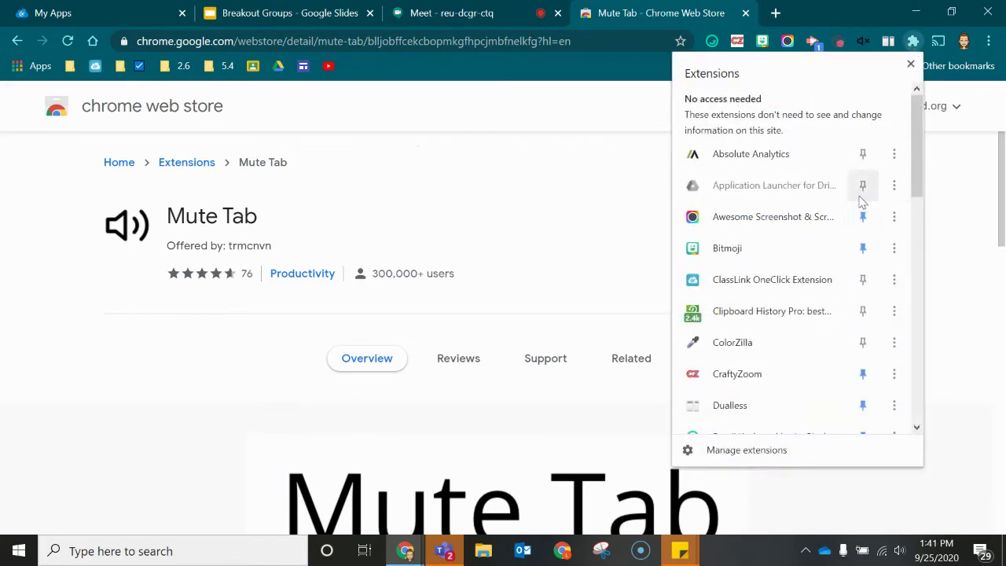
scroll(853, 189, "down", 5)
scroll(853, 188, "down", 5)
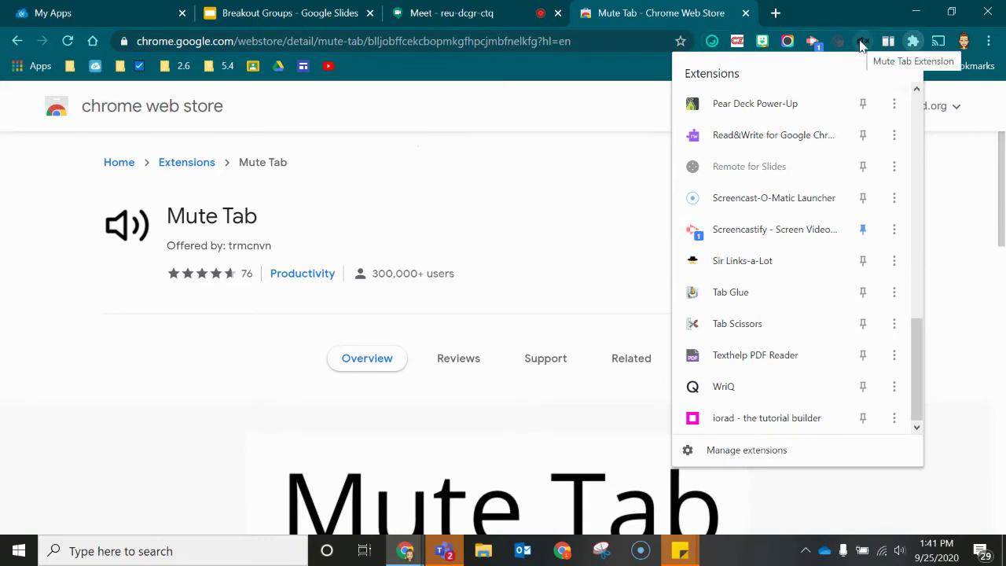
scroll(836, 377, "up", 5)
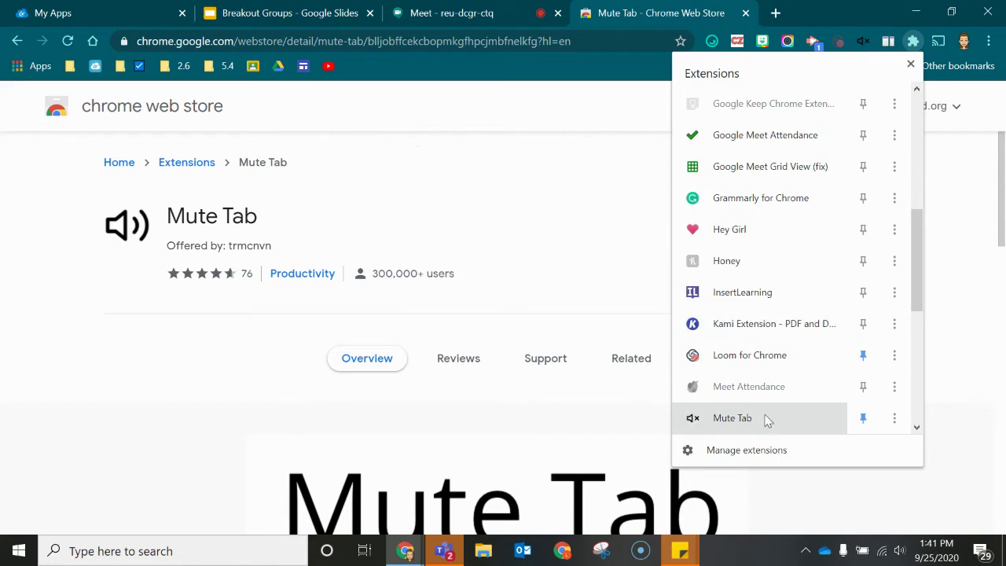
left_click(464, 111)
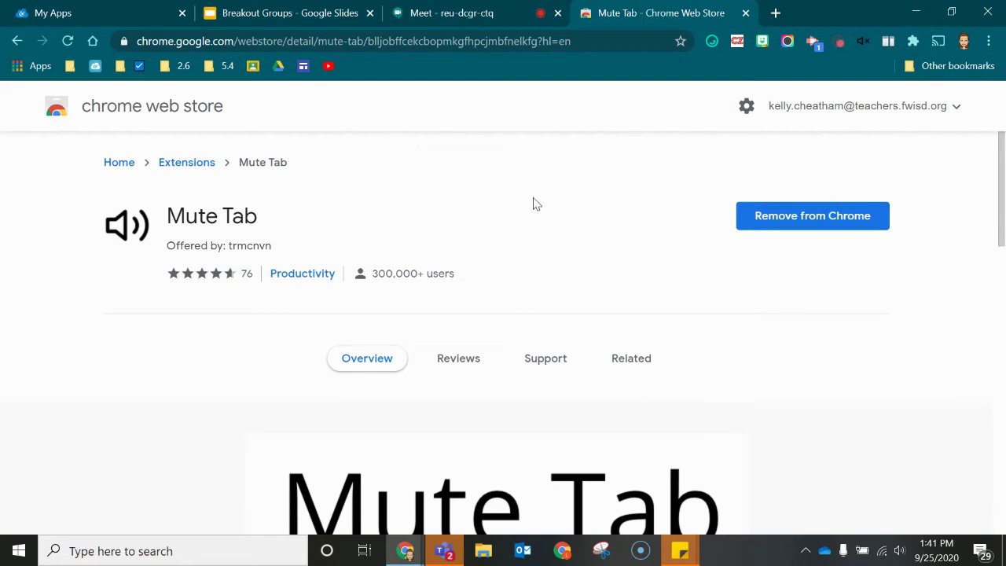
- Look at the main Meet call, then review the Breakout Groups overview and the individual group slides
left_click(428, 8)
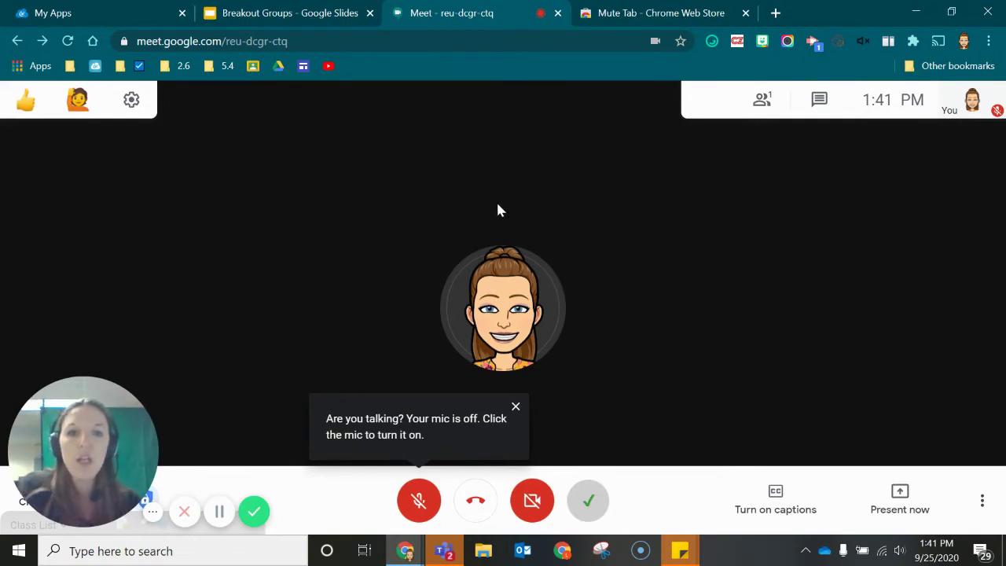
left_click(253, 14)
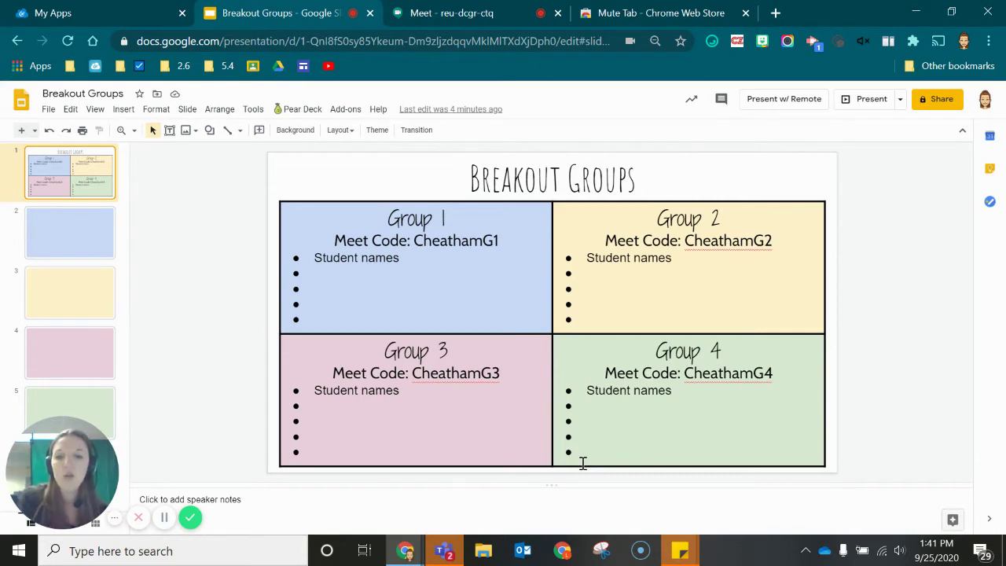
left_click(34, 247)
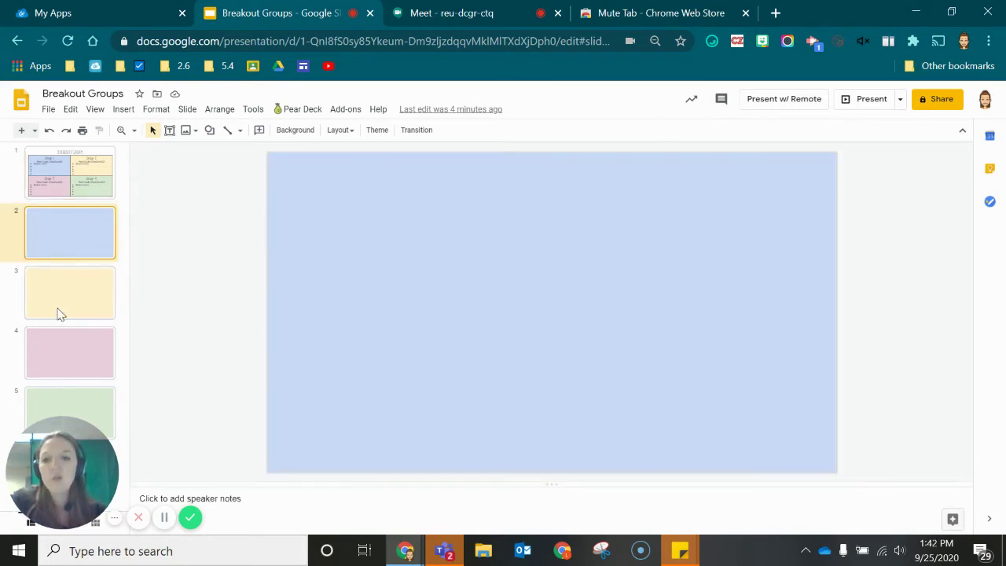
left_click(58, 312)
left_click(70, 367)
left_click(112, 422)
left_click(84, 227)
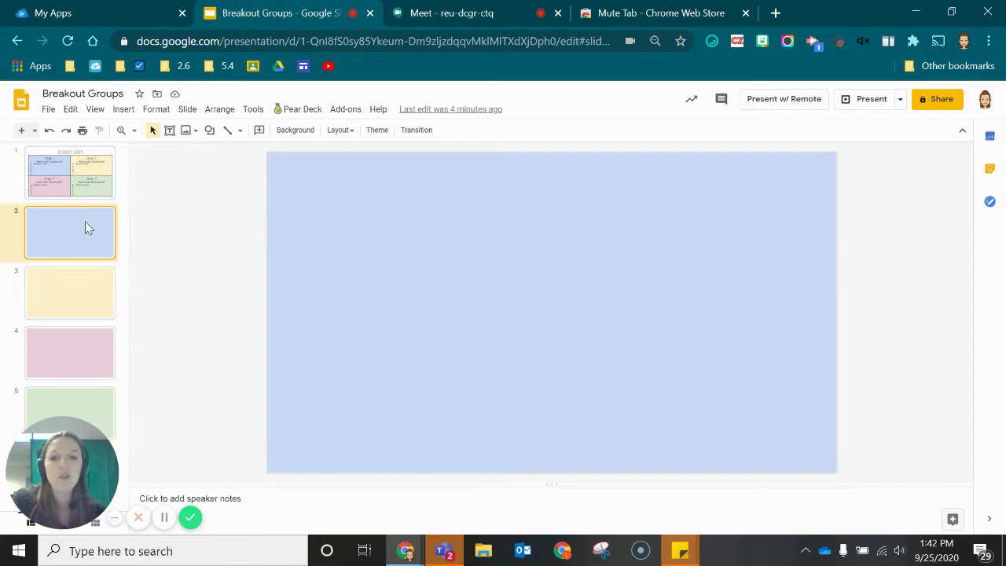
left_click(78, 301)
left_click(65, 191)
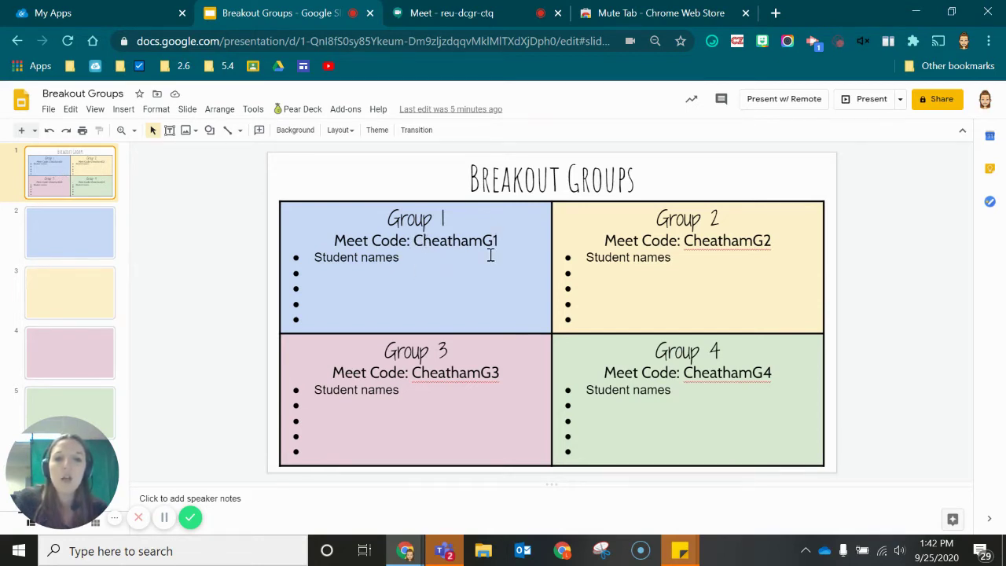
- Load meet.google.com in the tab holding the Mute Tab store page
left_click(711, 8)
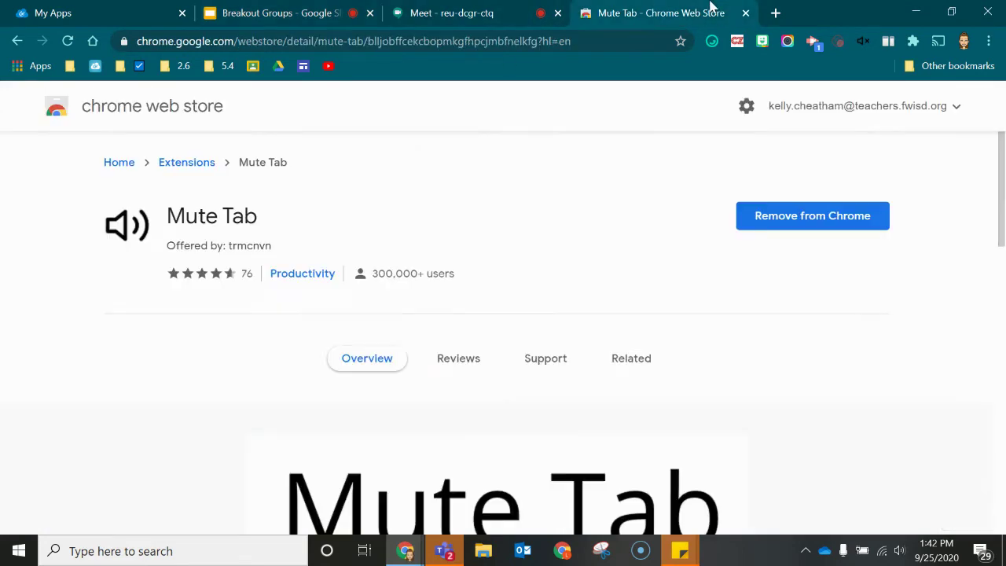
left_click(524, 41)
type("meet.google.com")
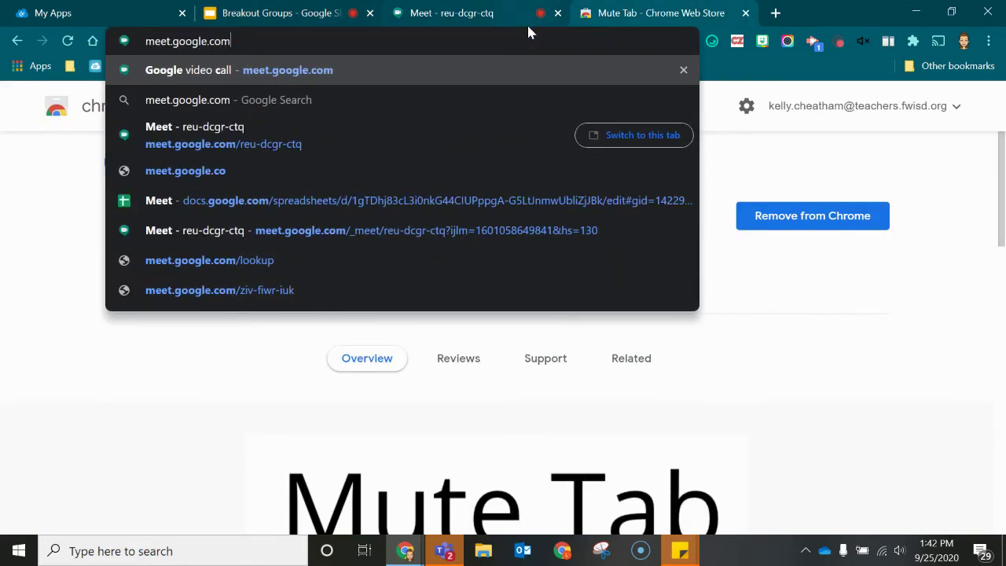
key("Return")
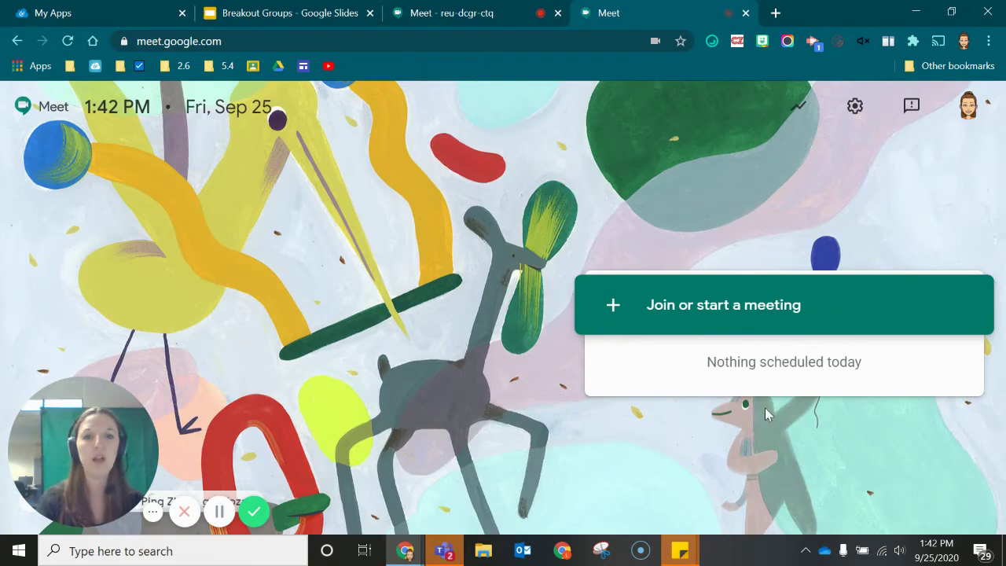
left_click(622, 306)
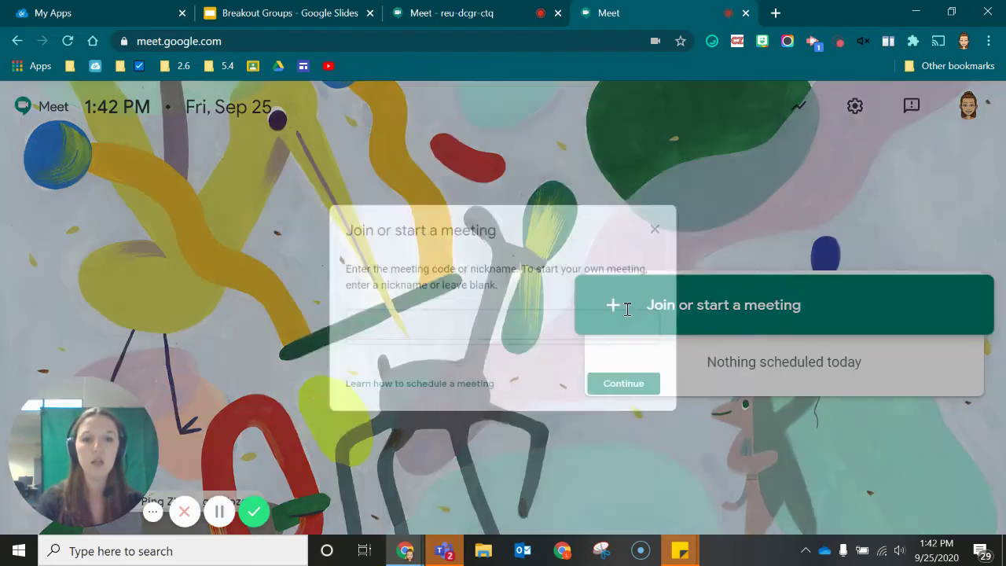
type("m1")
key("Return")
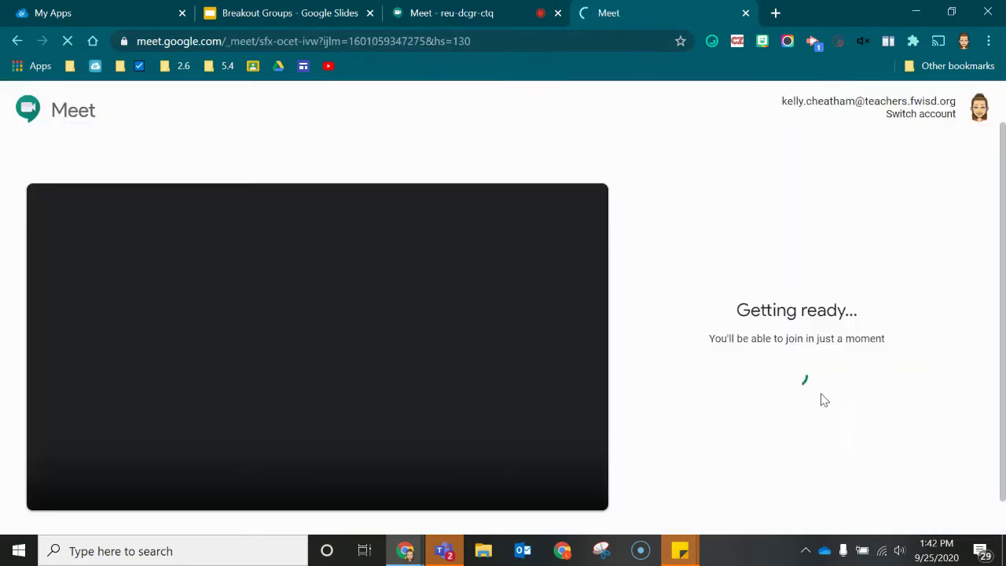
left_click(334, 41)
type("meet.google.com")
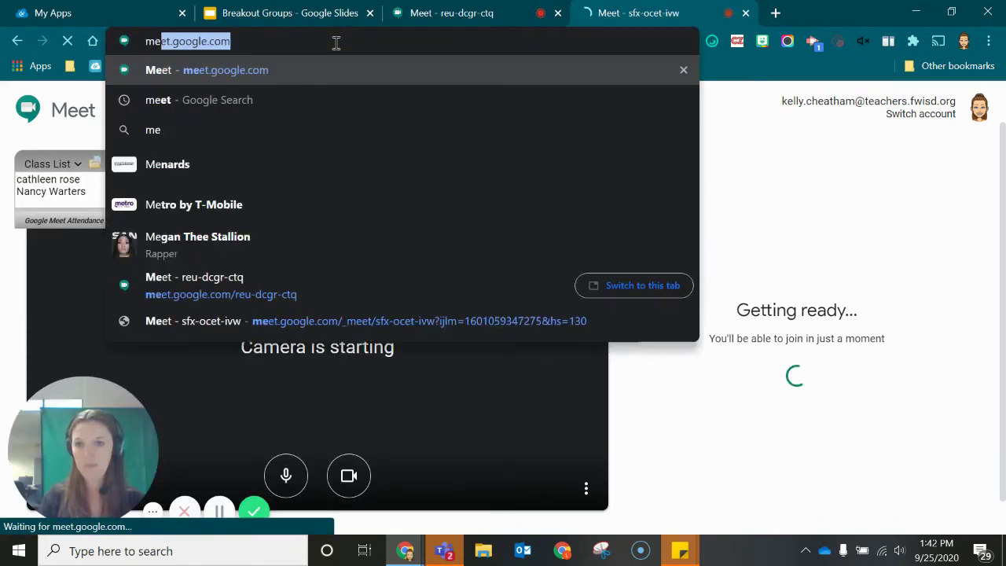
key("Return")
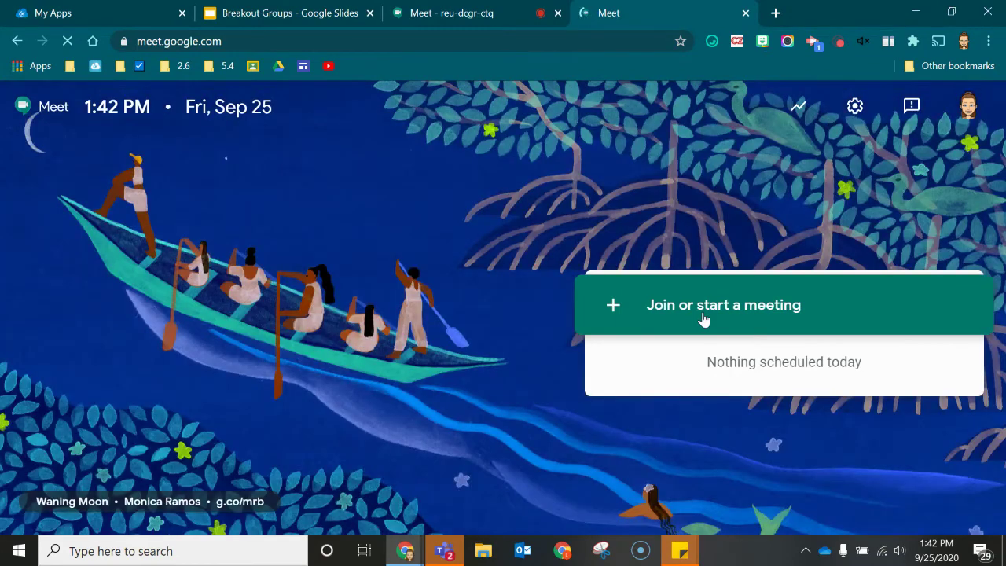
- Start a meeting with the Group 1 nickname from the breakout slide and join it
left_click(696, 305)
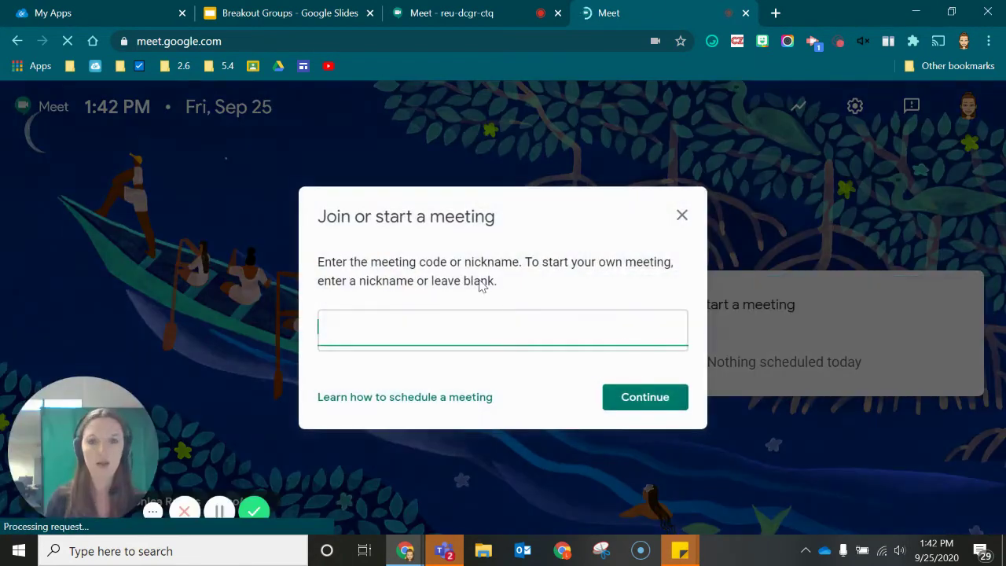
type("cheathamg1")
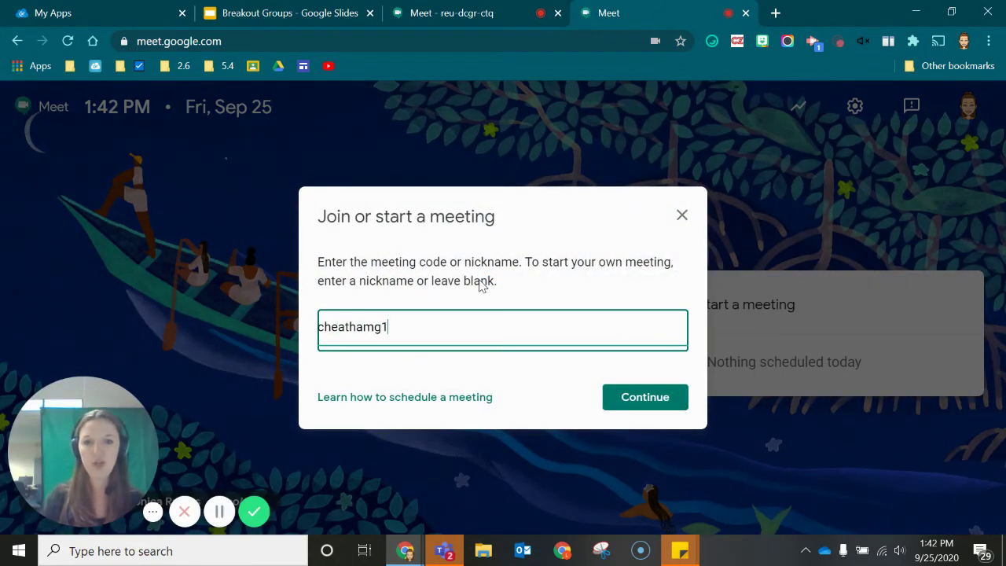
left_click(652, 401)
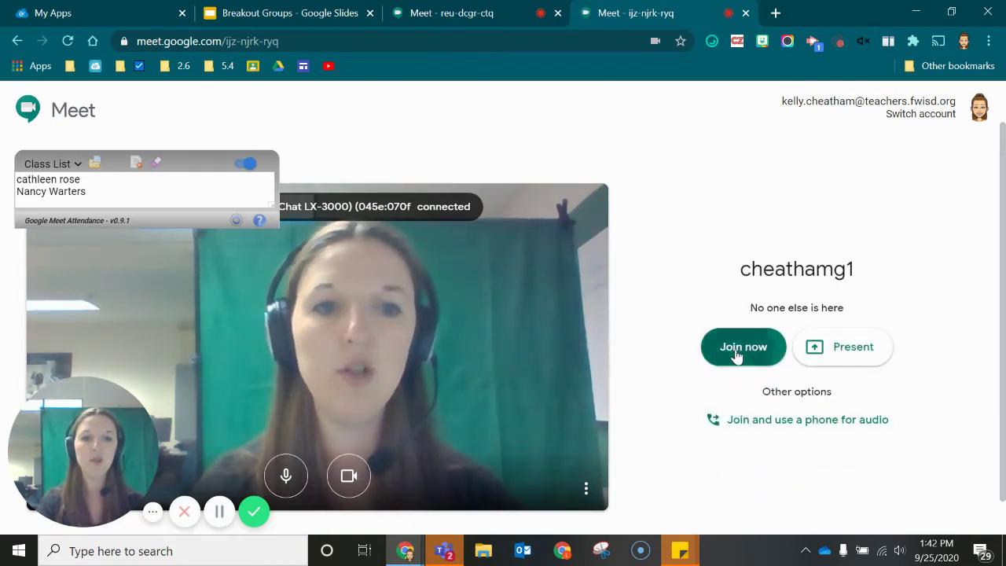
left_click(736, 351)
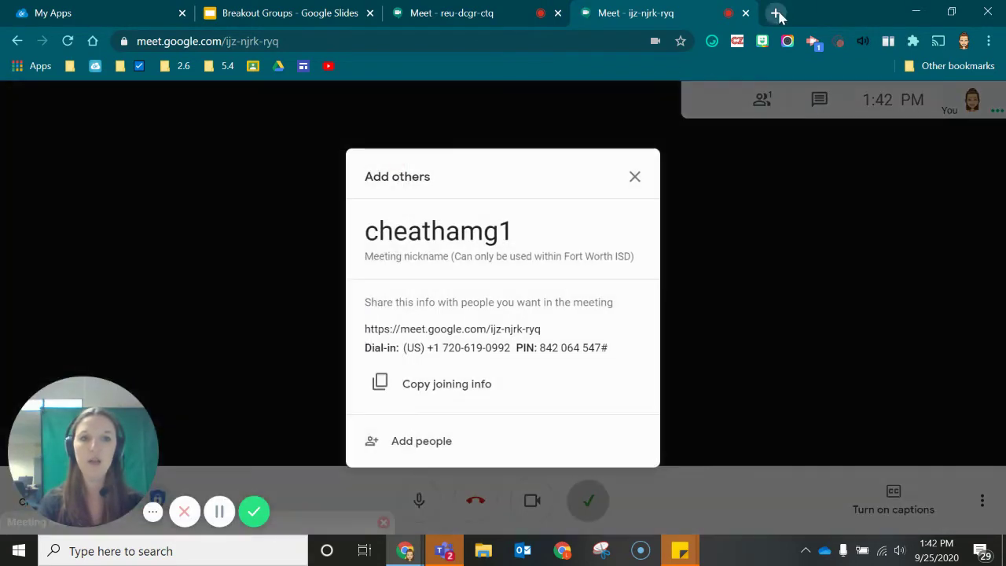
- Load meet.google.com in a new tab and start a meeting with the Group 2 nickname
left_click(776, 14)
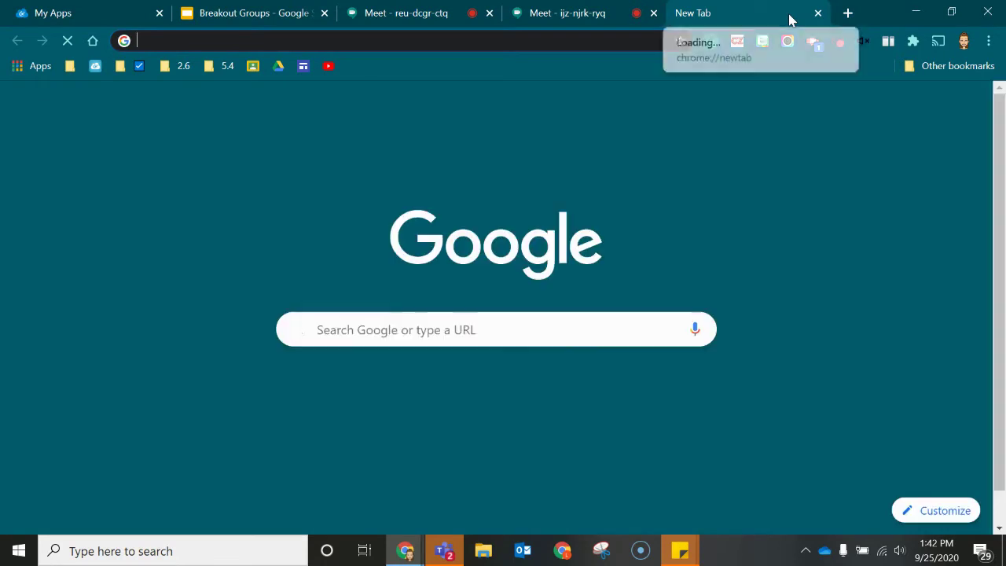
type("meet")
key("Return")
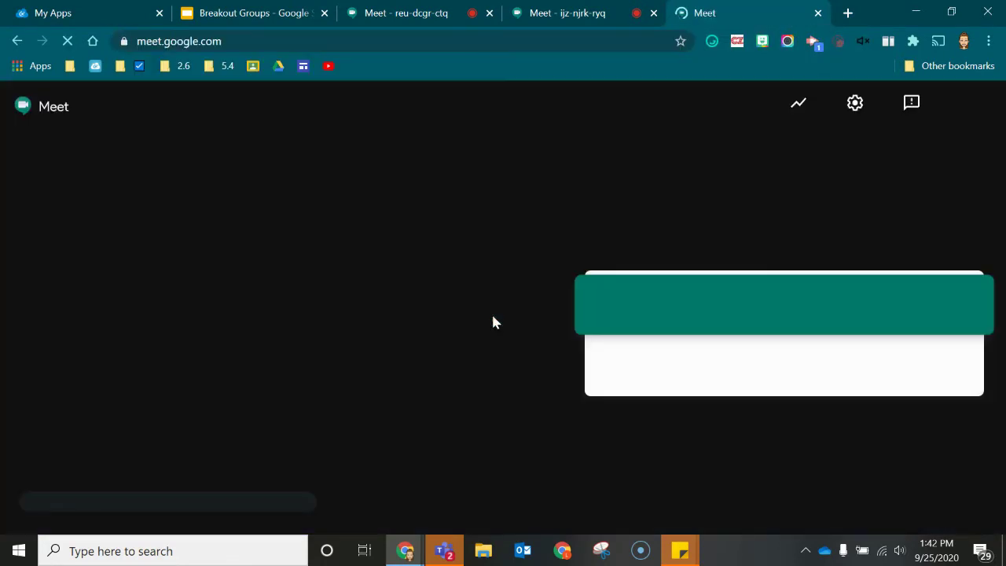
left_click(672, 306)
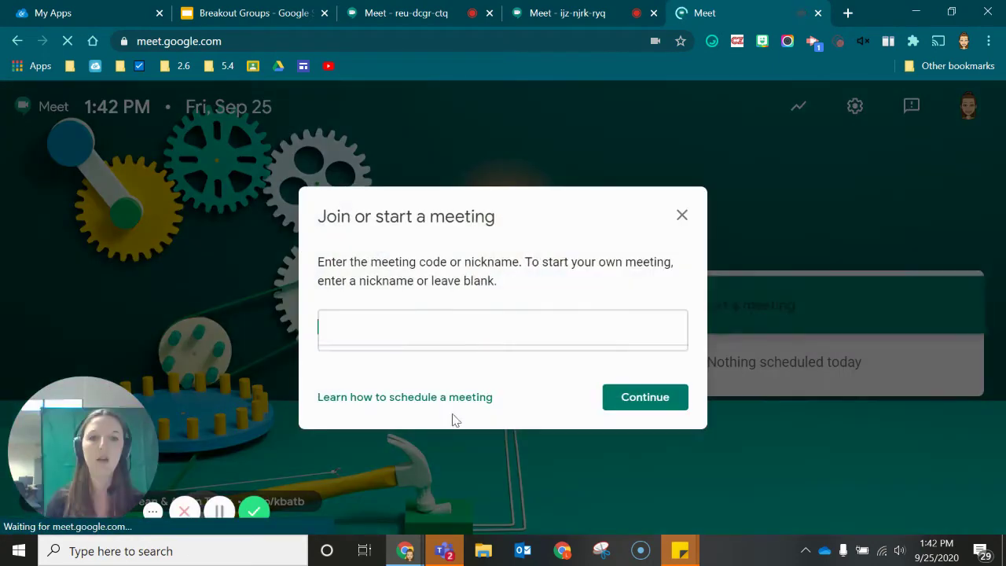
type("chet")
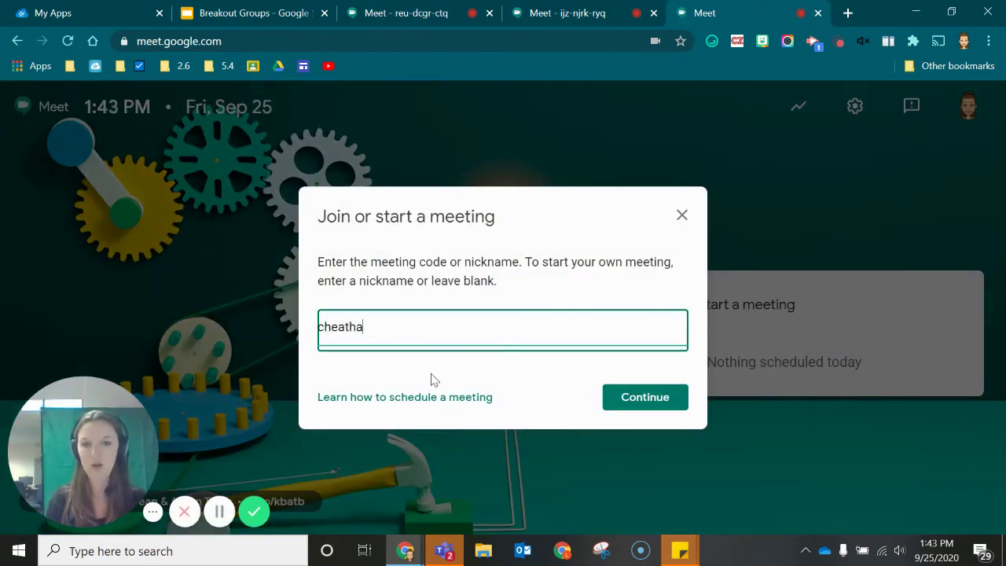
type("thamg2")
key("Return")
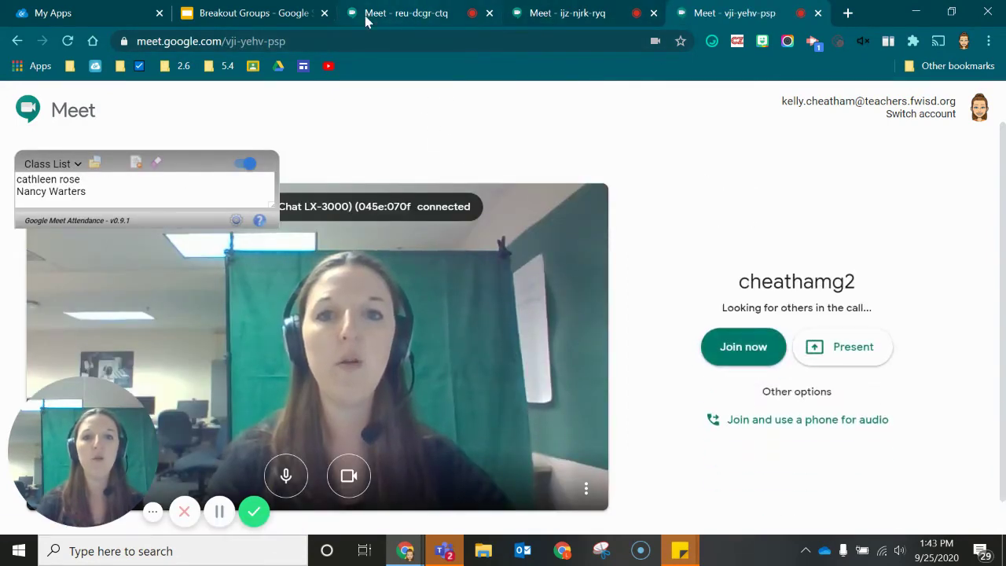
- Load meet.google.com in another new tab and start a meeting with the Group 3 nickname
left_click(849, 13)
type("meet.")
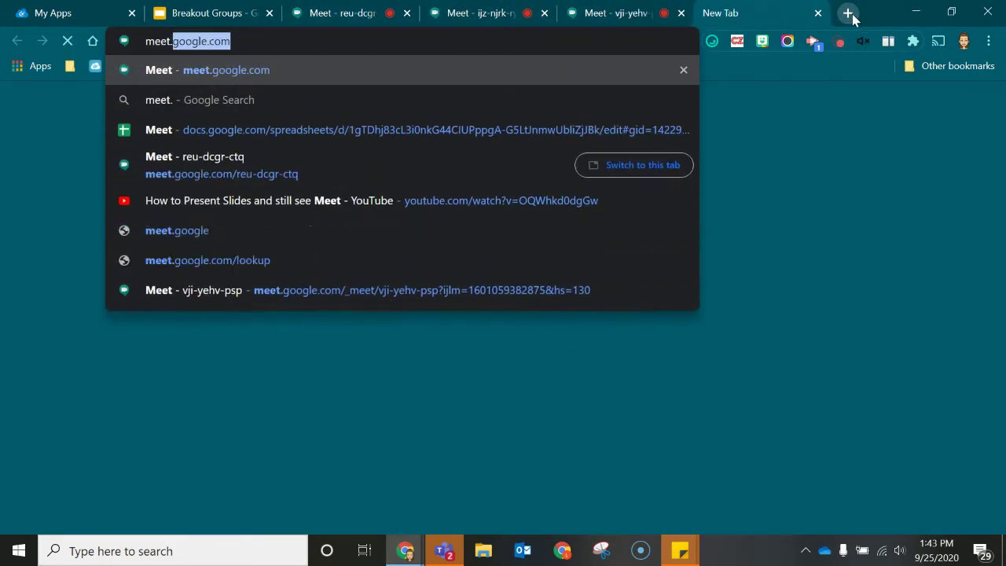
key("Return")
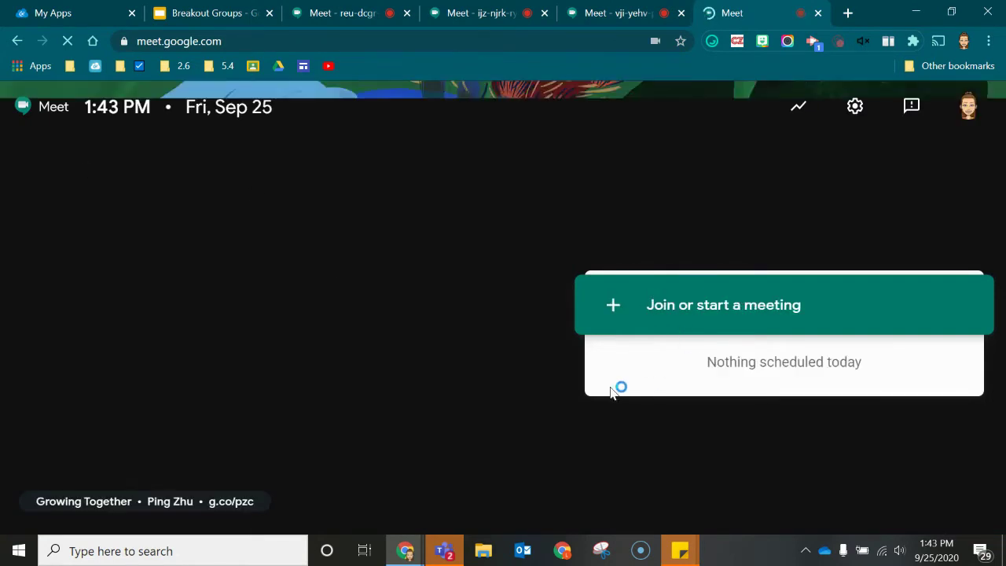
left_click(885, 282)
type("cheatham")
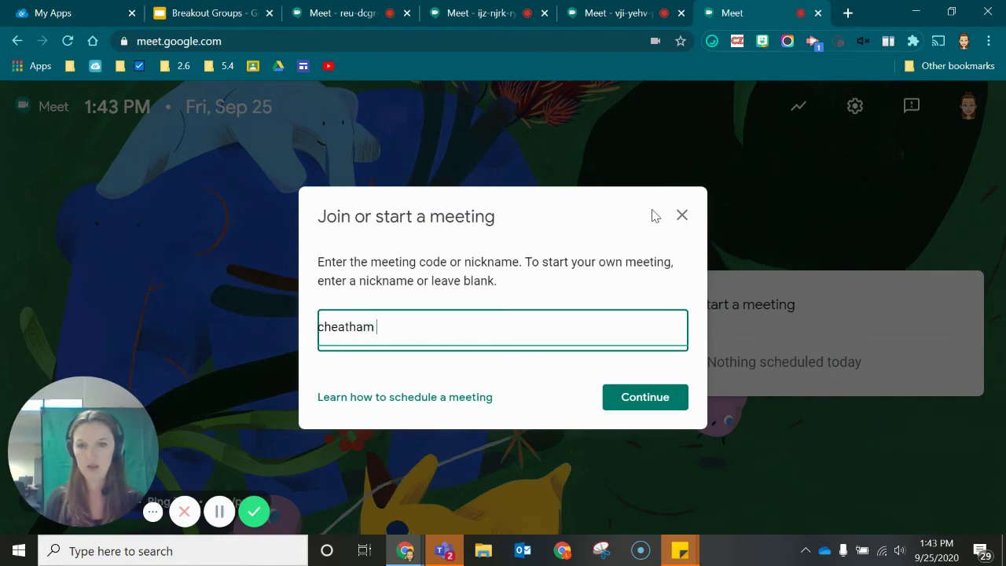
type("g3")
key("Return")
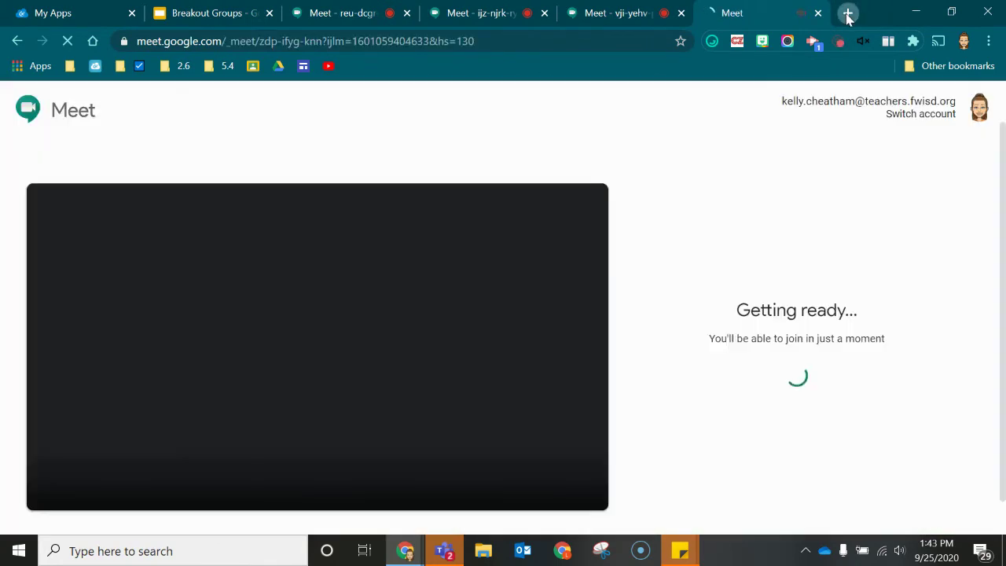
- Open meet.google.com in one more tab and start a meeting with the Group 4 nickname
left_click(848, 12)
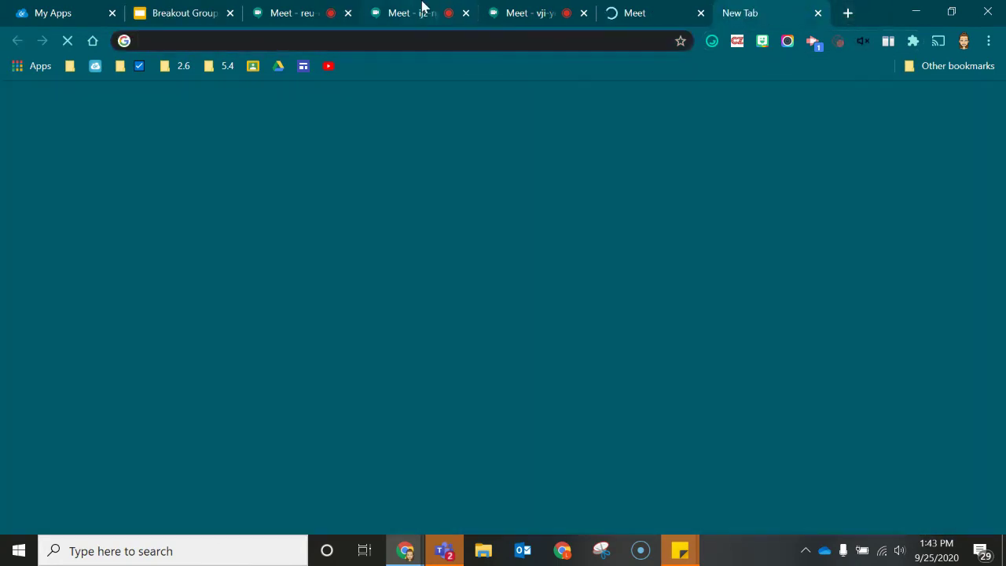
type("meet.")
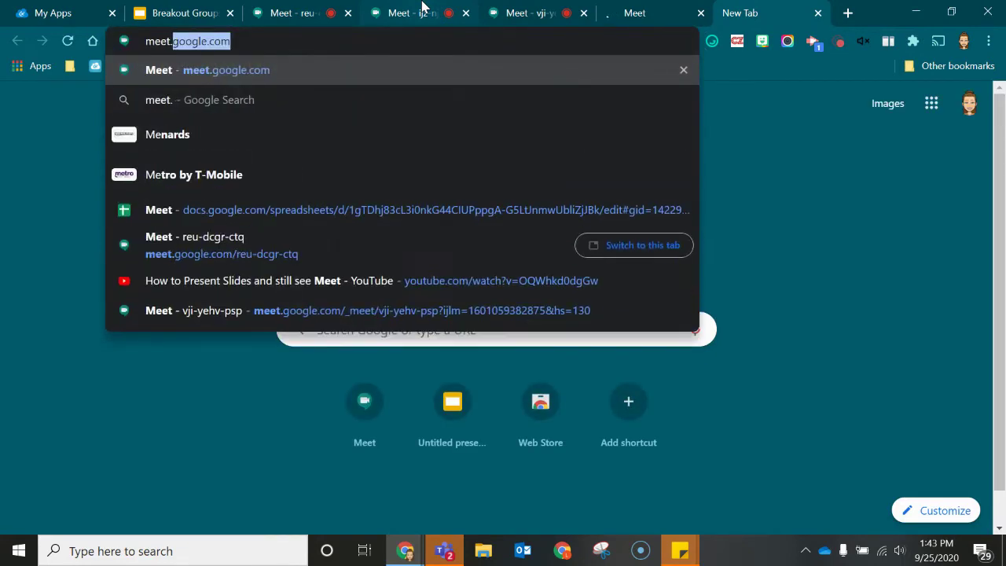
type("g")
key("Return")
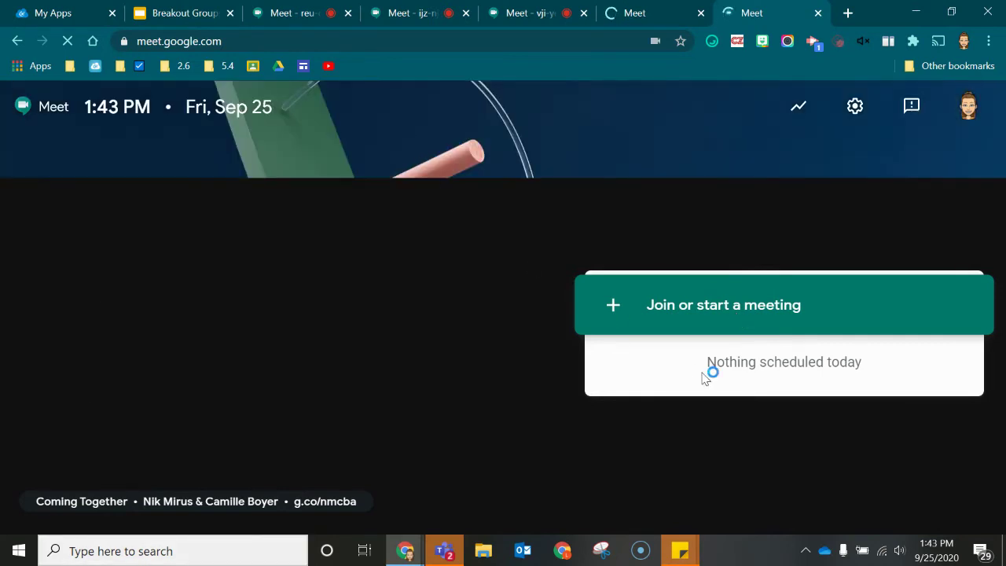
left_click(666, 294)
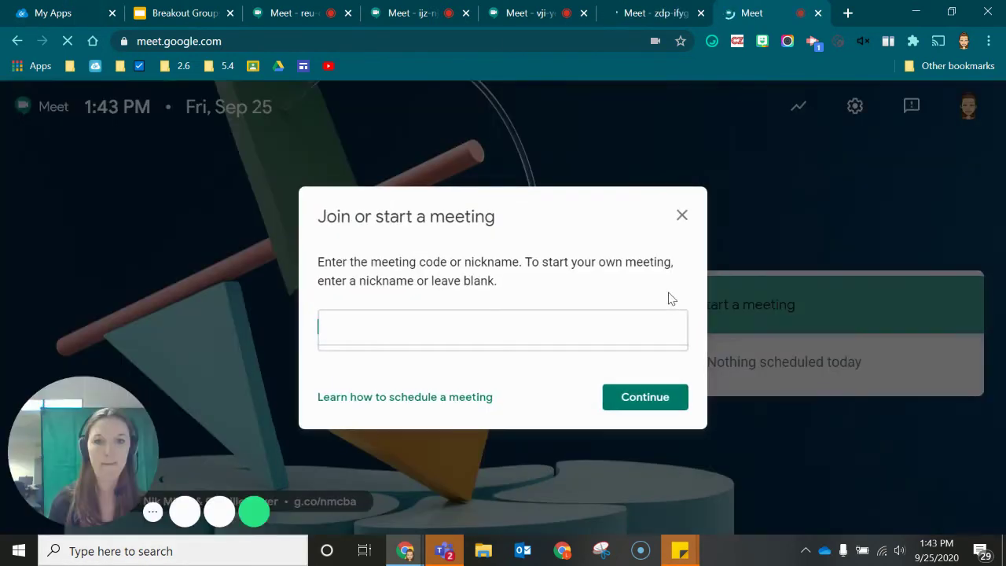
type("cheathamg4")
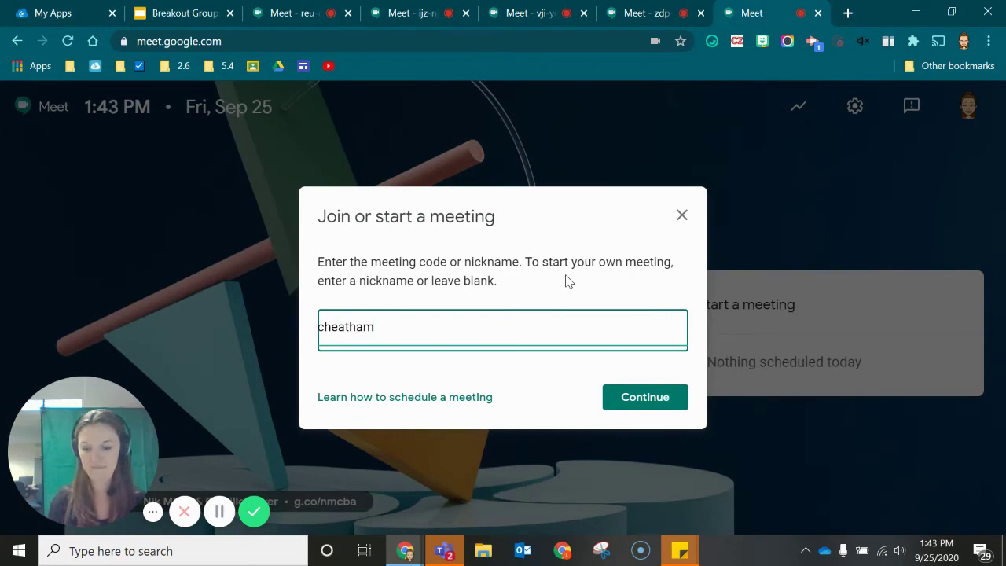
key("Return")
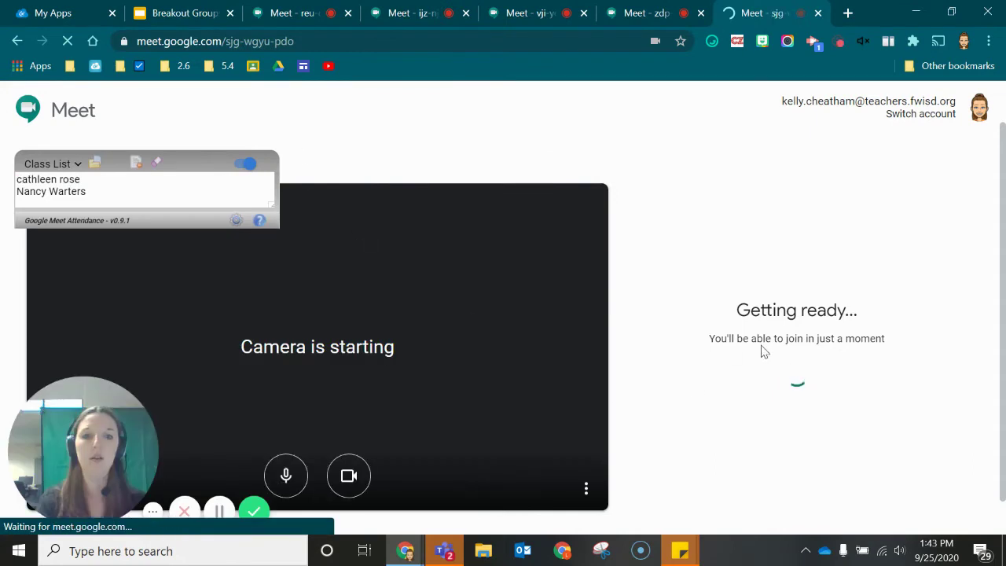
- Switch off the attendance extension in the Group 4 meeting, and join the Group 4, Group 2 and Group 3 meetings
left_click(246, 164)
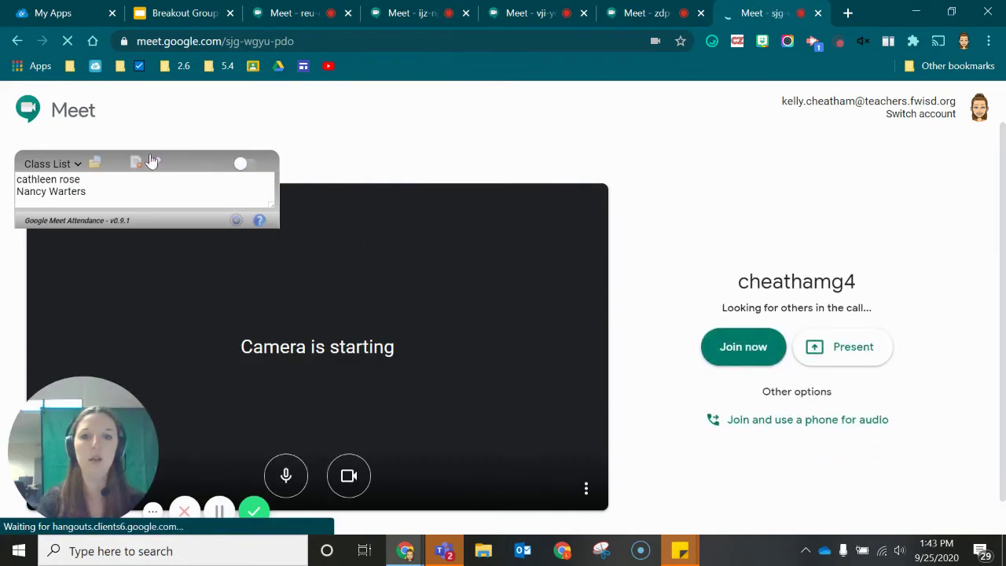
left_click(736, 346)
left_click(564, 7)
left_click(751, 358)
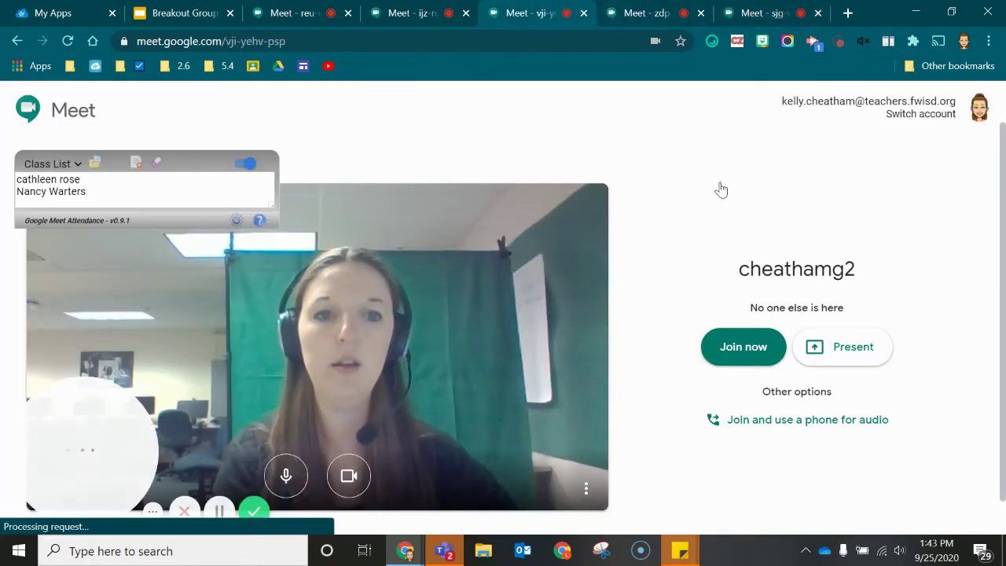
left_click(646, 12)
left_click(769, 355)
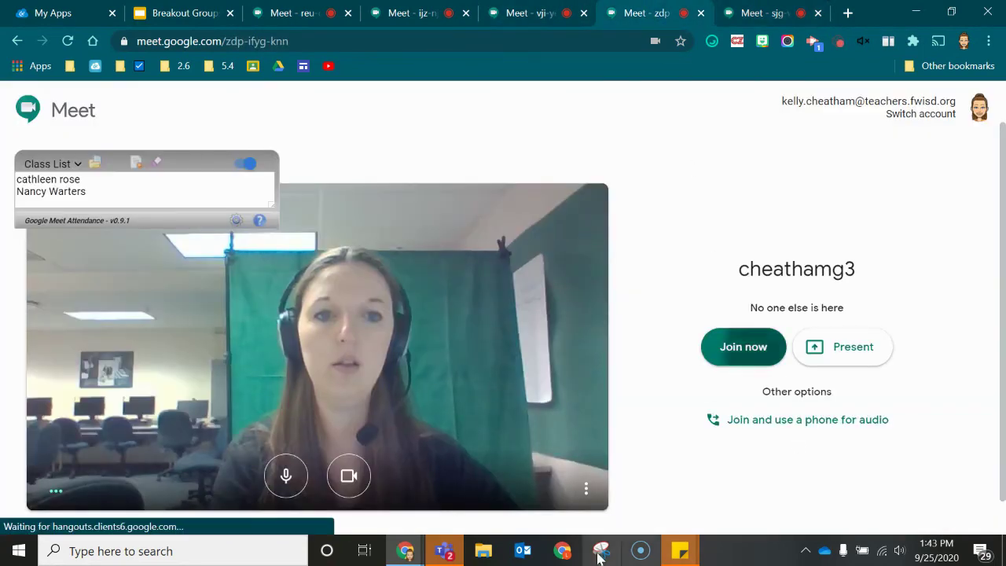
- Dismiss the joining details in the Group 1 meeting and turn off its microphone and camera
left_click(518, 12)
left_click(413, 14)
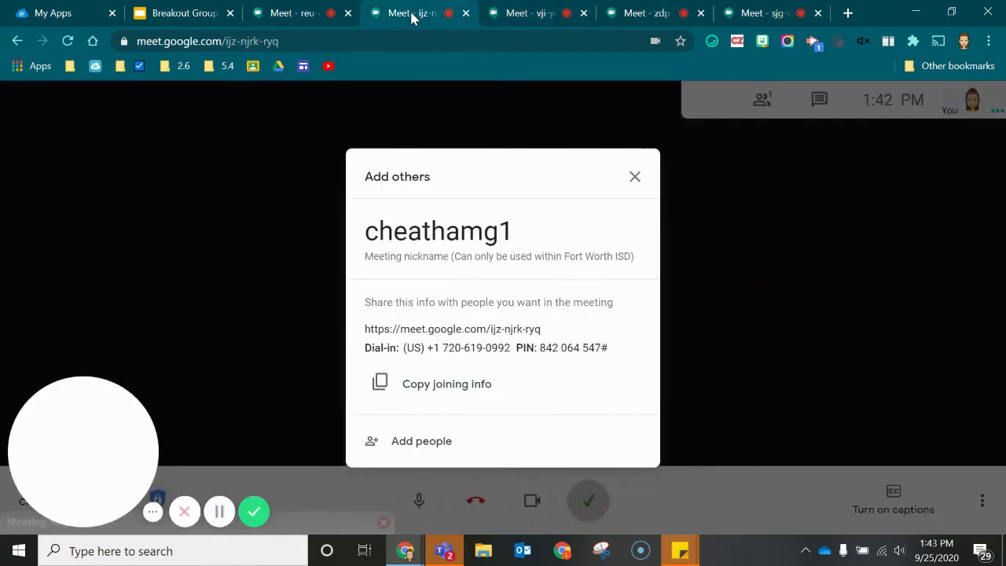
left_click(635, 179)
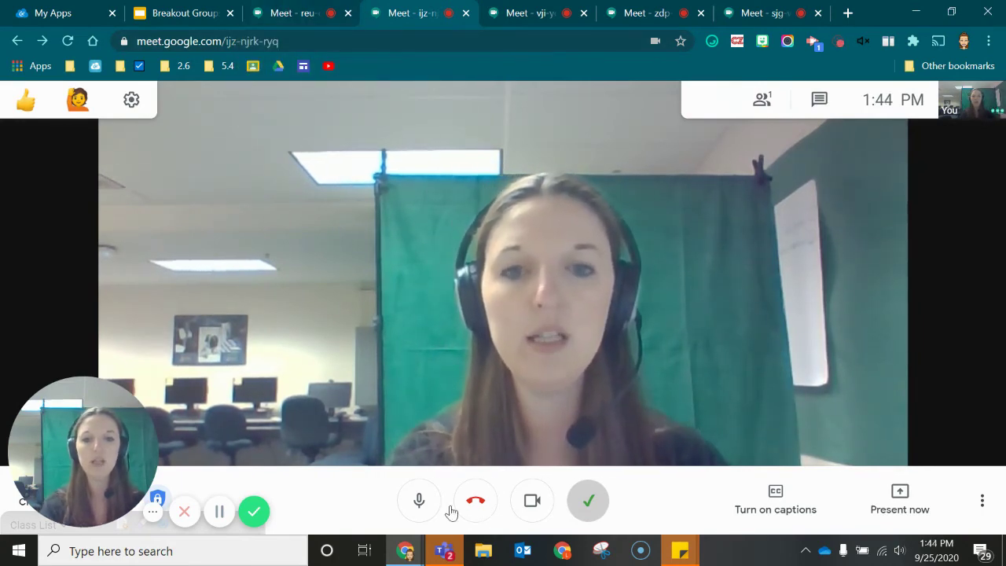
key("ctrl+d")
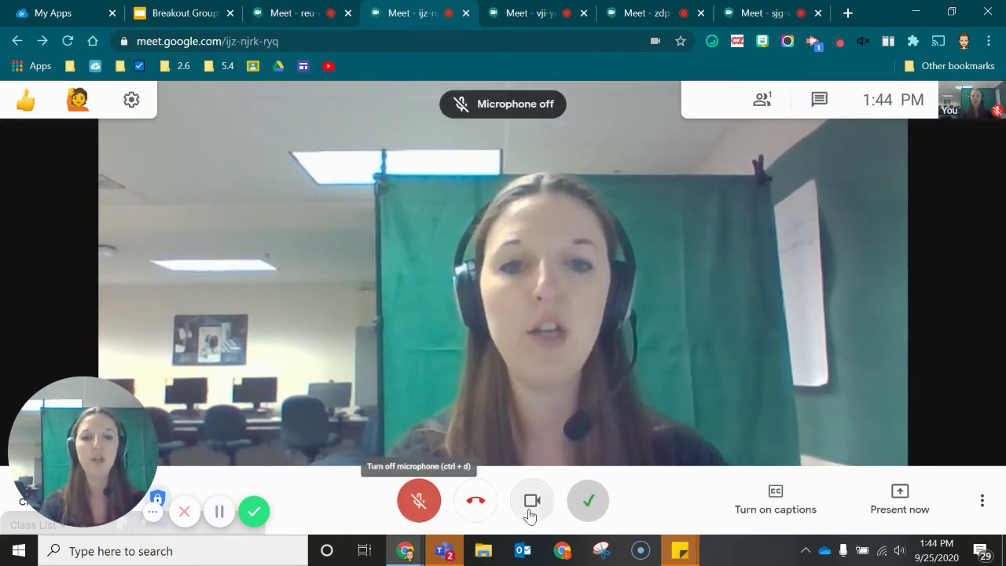
left_click(531, 501)
- Close the Group 2 meeting's joining details and turn off the microphone and camera there
left_click(548, 9)
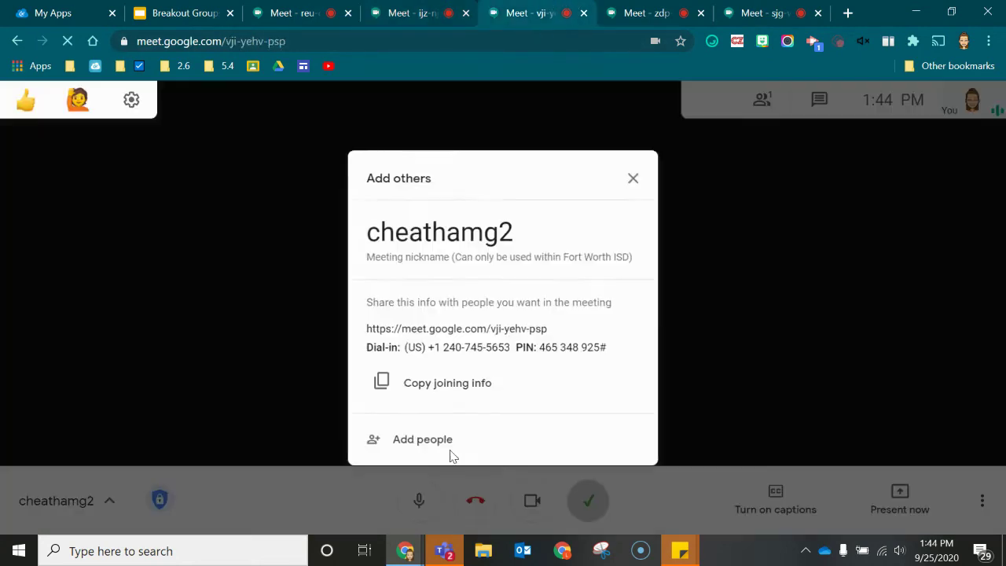
left_click(636, 177)
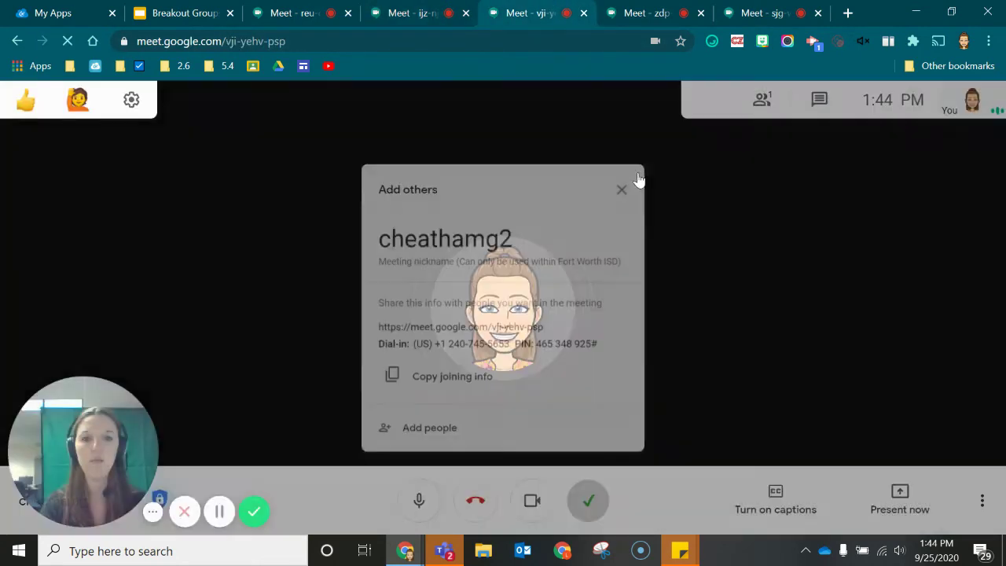
left_click(419, 501)
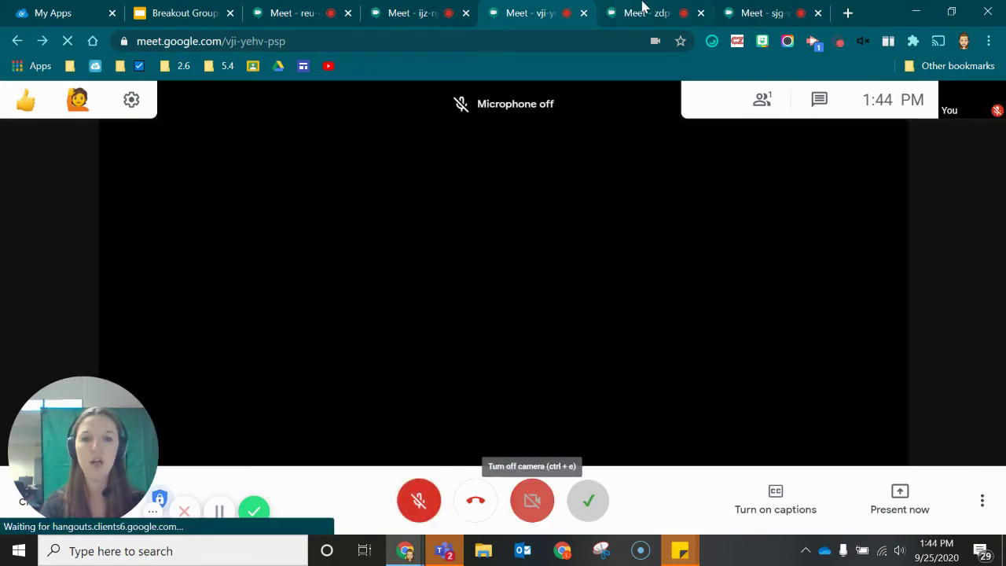
- Clear the joining details from the Group 3 meeting and turn off its microphone and camera
left_click(641, 11)
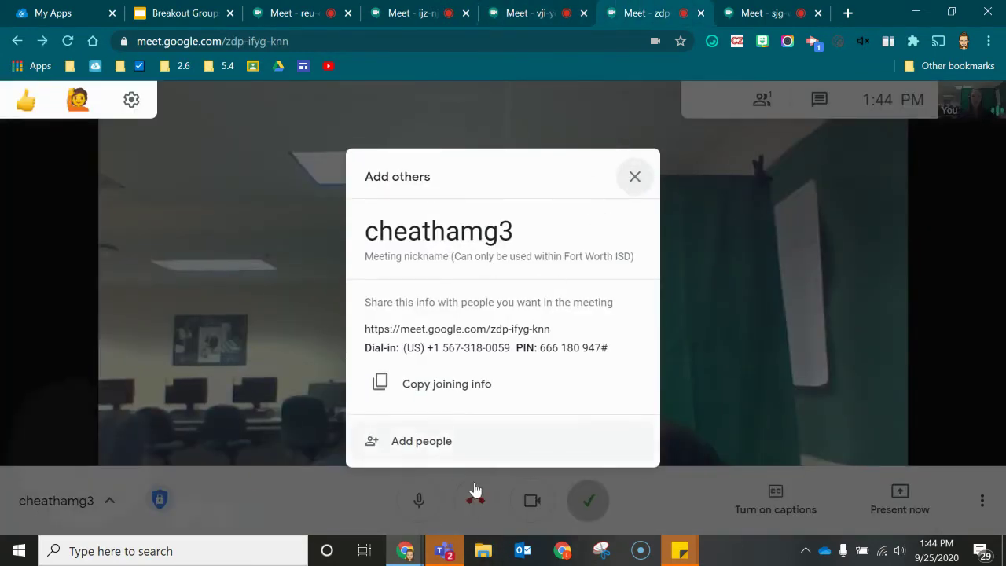
left_click(475, 491)
left_click(419, 501)
left_click(534, 504)
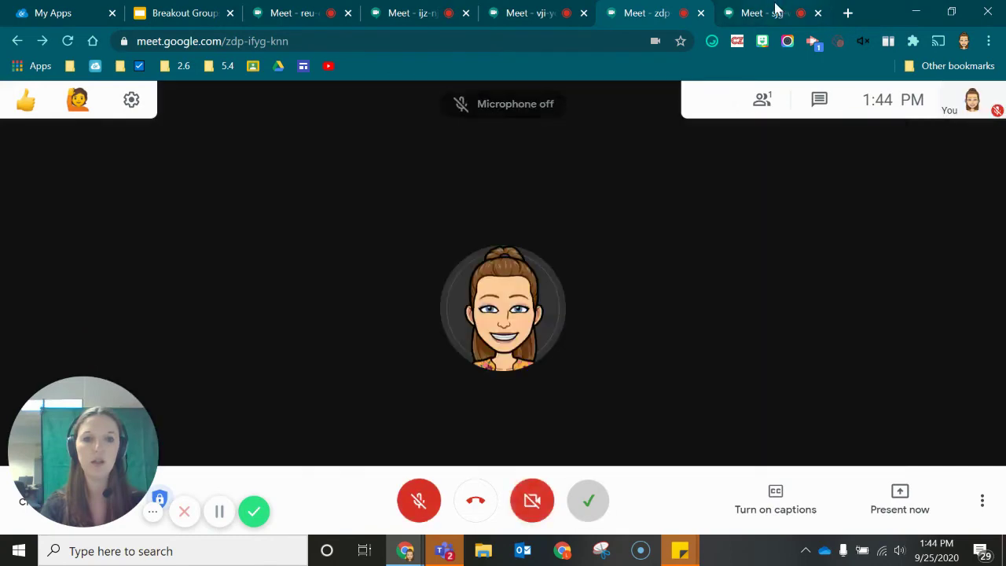
- Dismiss the Group 4 meeting's joining details and switch off its microphone and camera
left_click(776, 11)
left_click(632, 178)
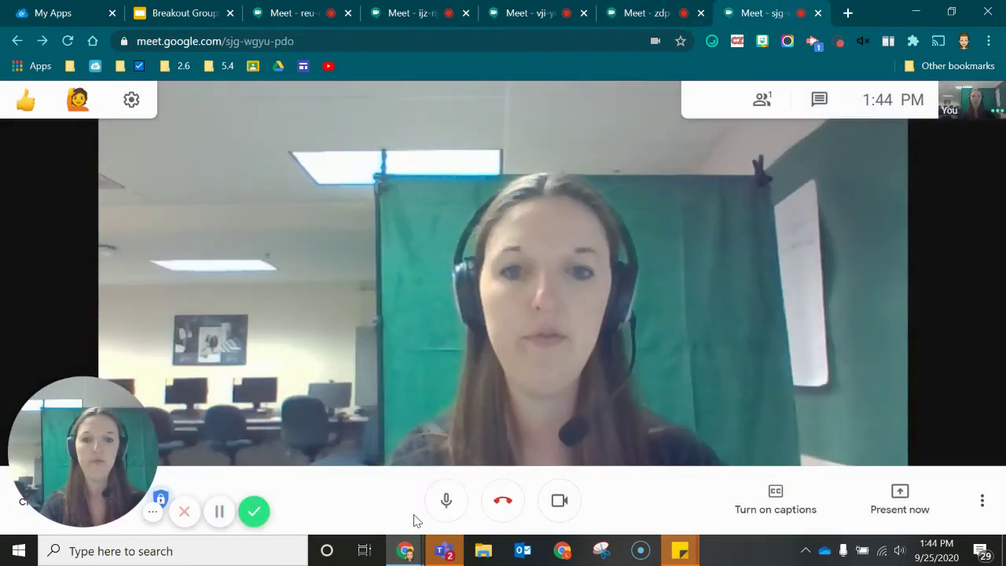
left_click(446, 512)
left_click(563, 521)
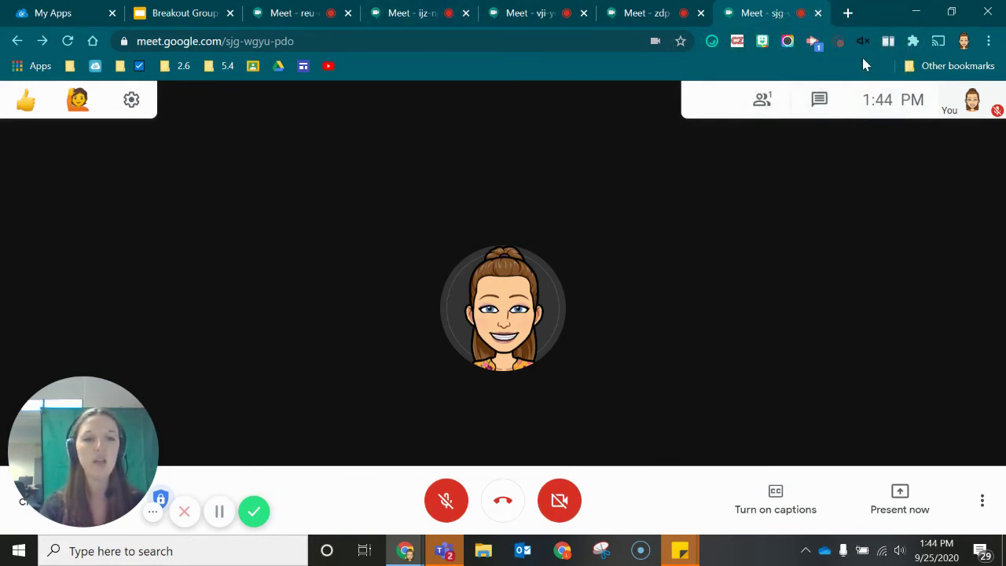
- Mute each group meeting's browser tab with the Mute Tab extension, working from Group 4 back to Group 1
left_click(863, 41)
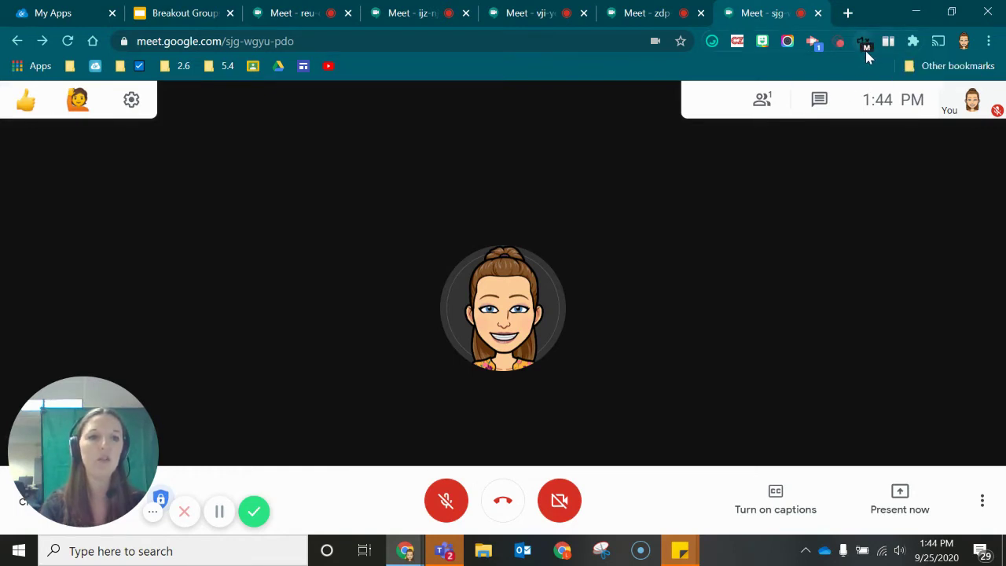
left_click(651, 8)
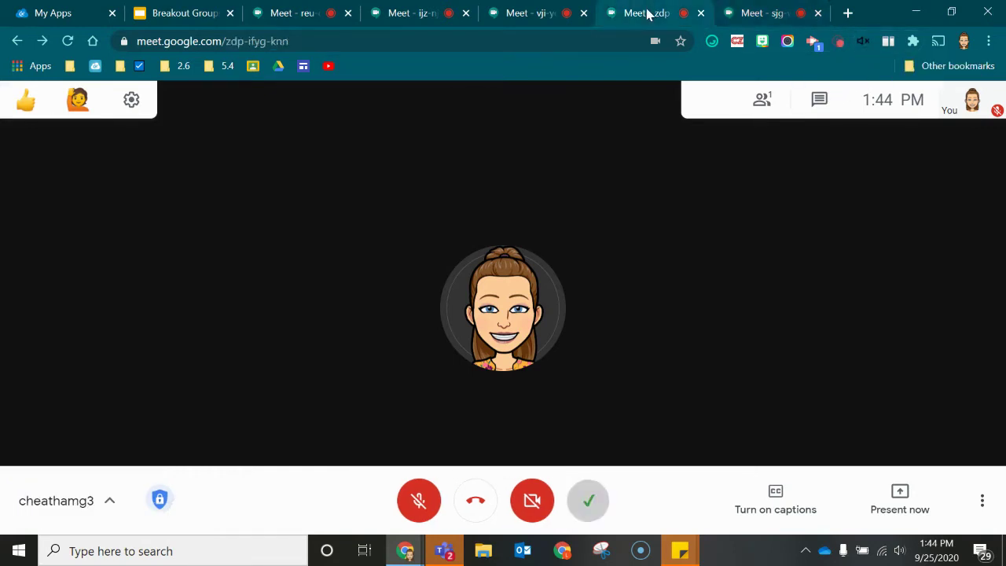
left_click(862, 43)
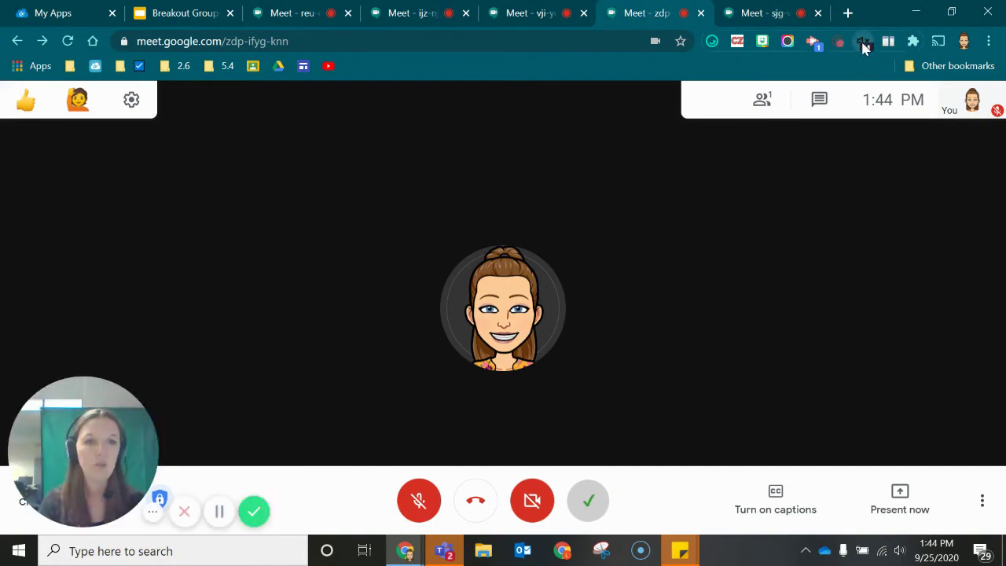
left_click(544, 14)
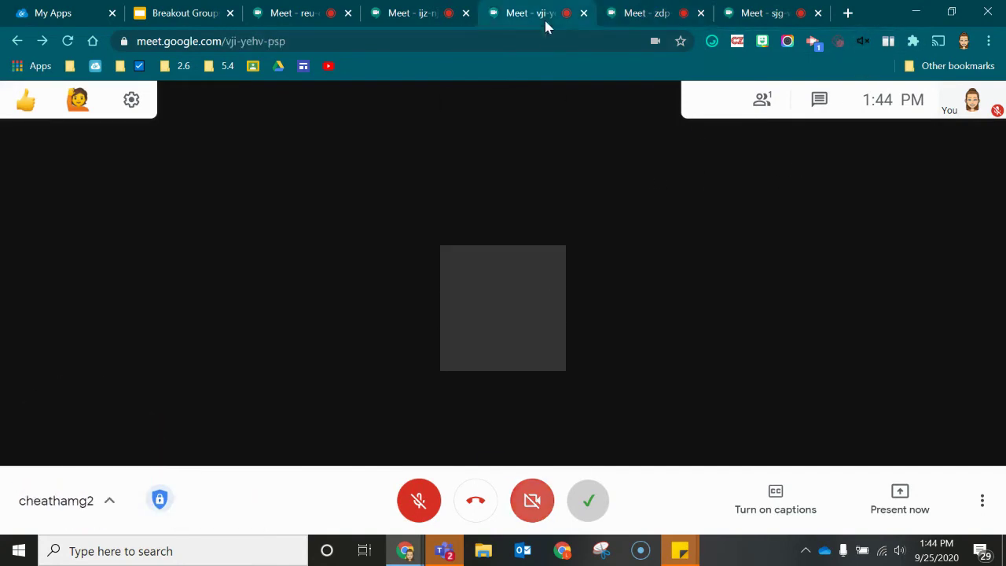
left_click(403, 14)
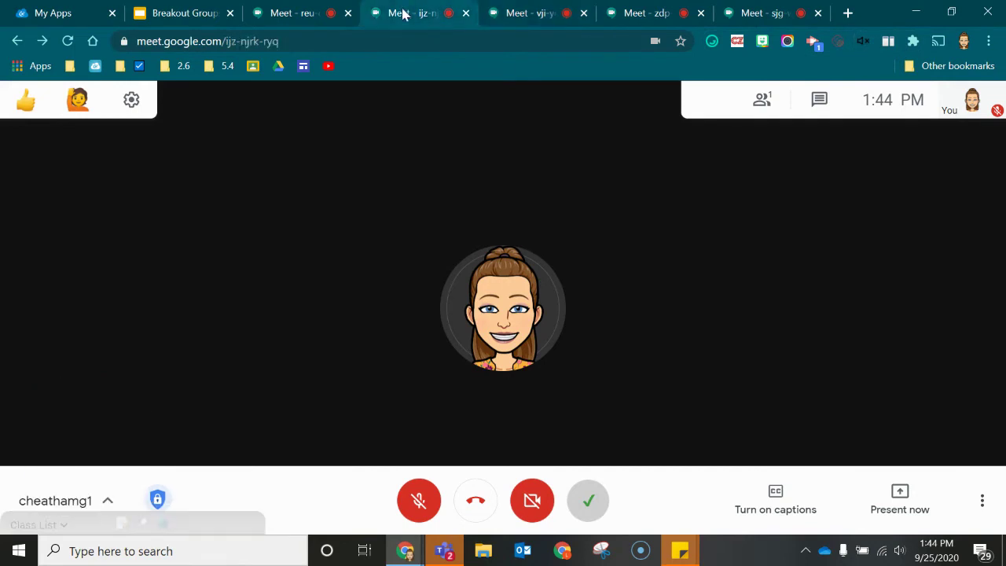
left_click(864, 42)
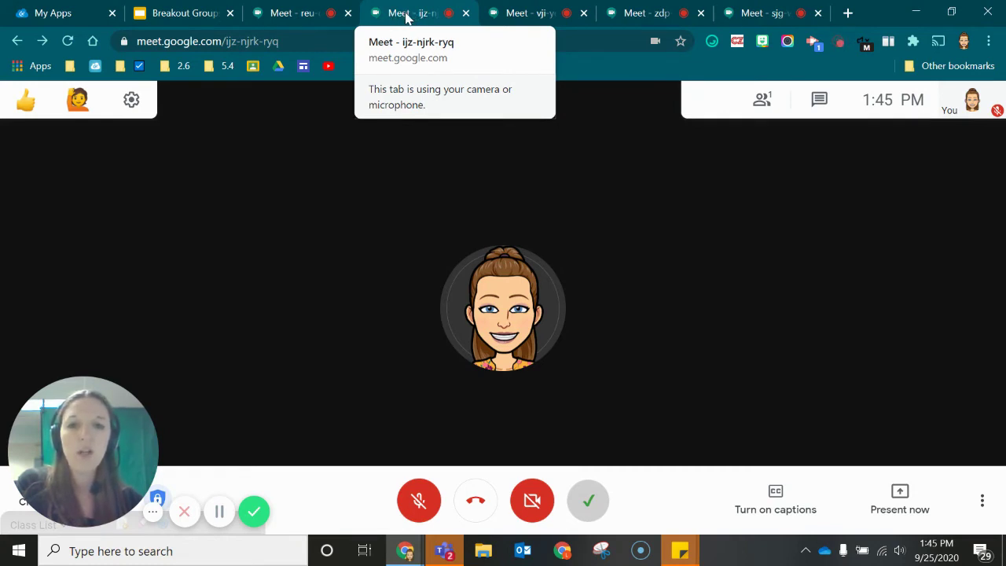
- Detach the Group 1 meeting tab into its own browser window
left_click_drag(406, 17, 415, 126)
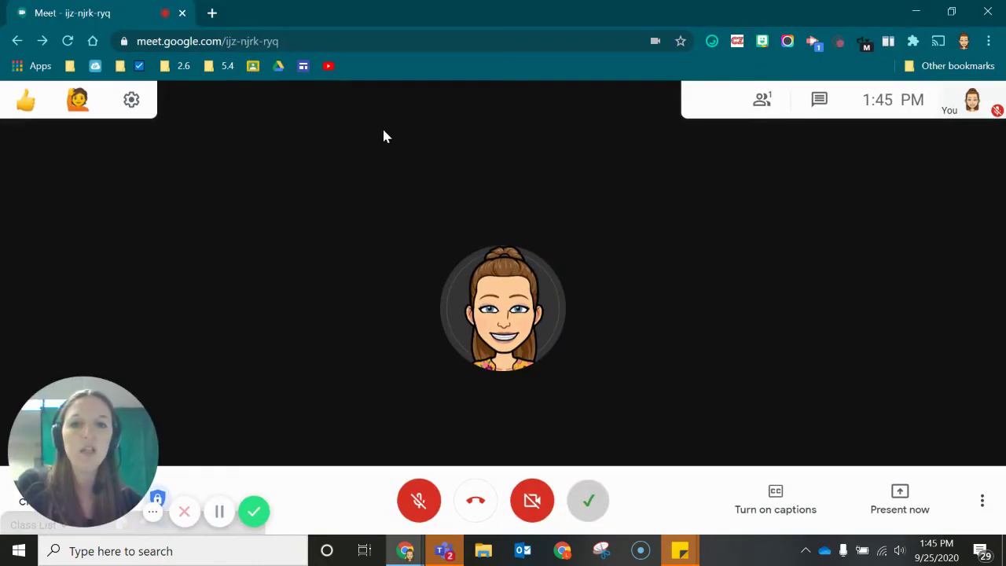
- Tile the Group 1 meeting window in the lower-left quarter of the screen and detach the Group 2 meeting into the upper-left quarter
double_click(365, 16)
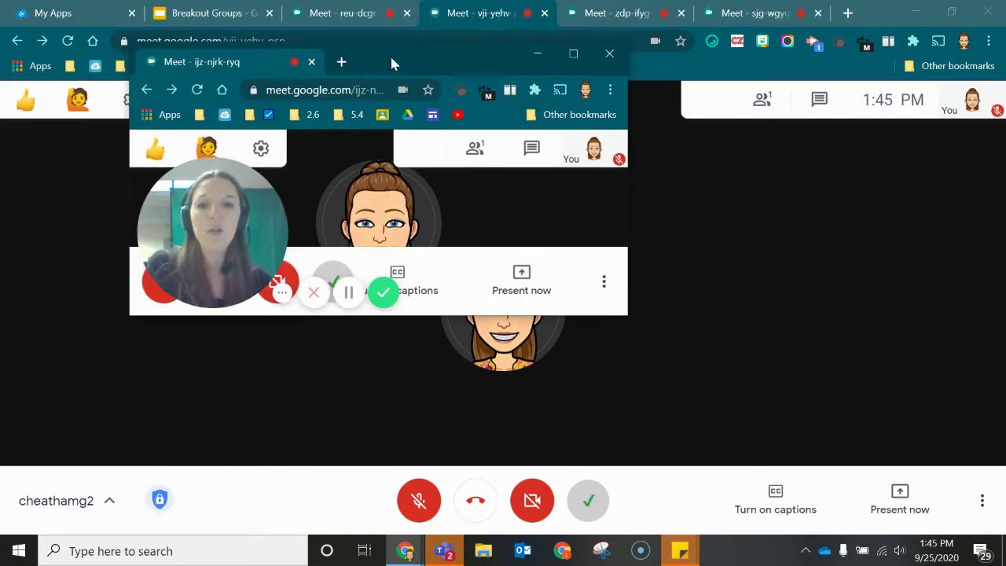
left_click_drag(390, 54, 265, 284)
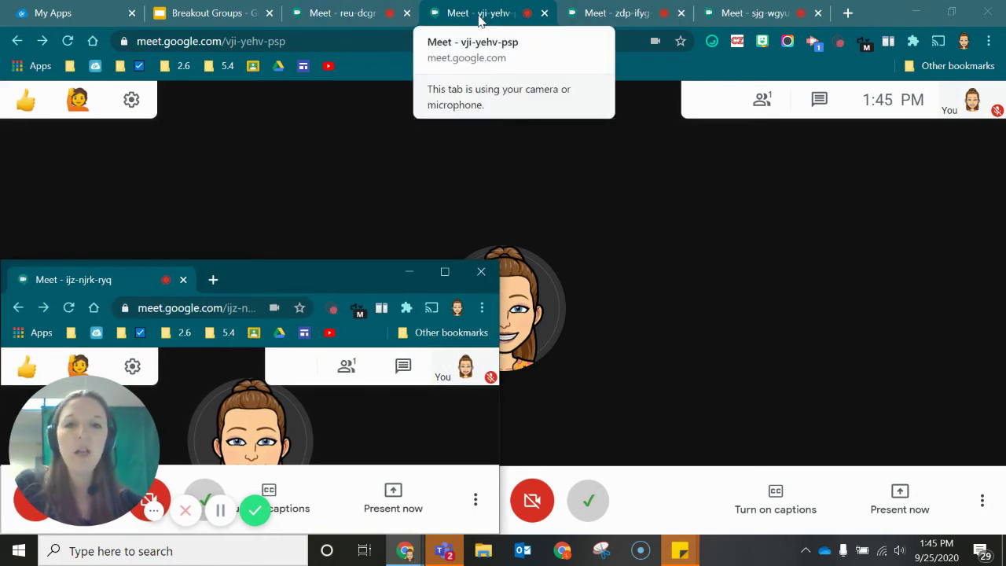
left_click_drag(479, 20, 496, 107)
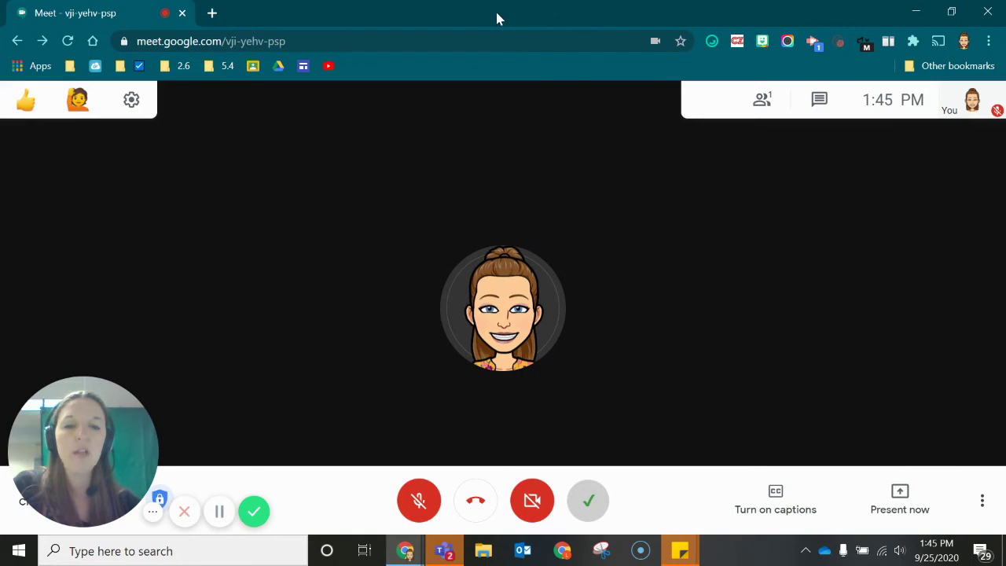
left_click_drag(496, 12, 246, 22)
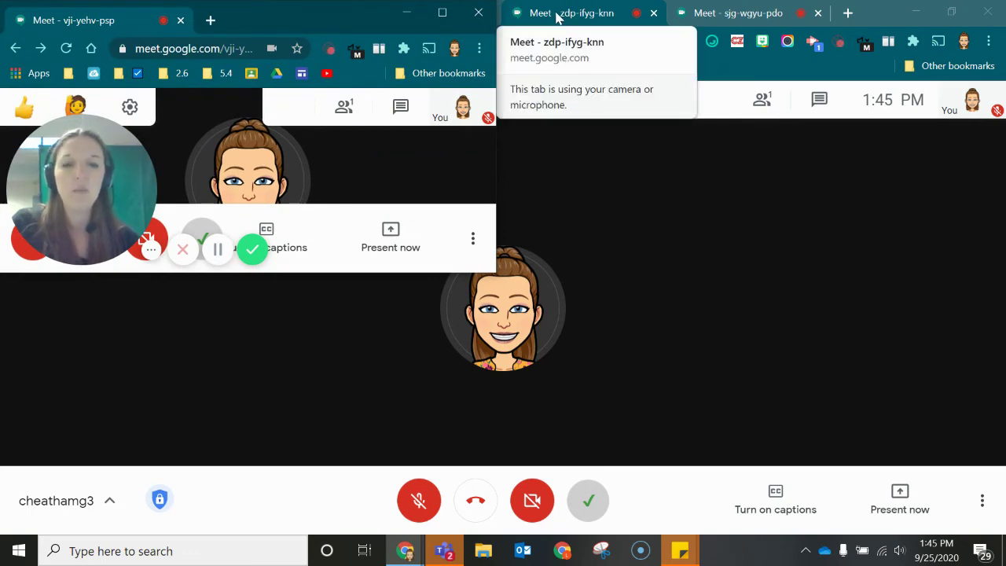
- Detach the Group 3 meeting tab into its own window and tile it in the upper-right quarter of the screen
left_click_drag(558, 17, 564, 124)
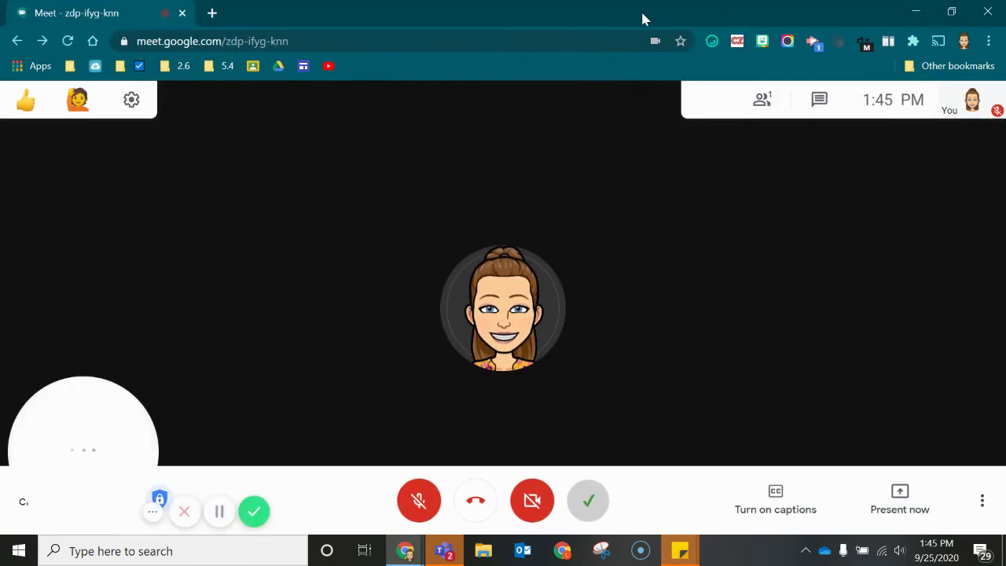
left_click_drag(642, 13, 813, 16)
left_click(810, 312)
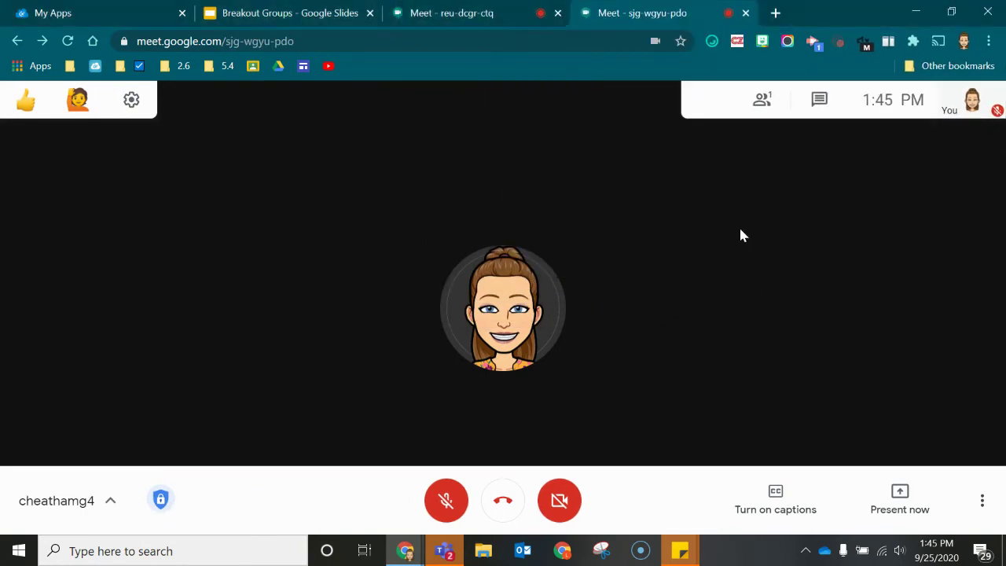
- Detach the Group 4 meeting into its own window in the lower-right quarter of the screen and minimize the main class window
left_click_drag(633, 16, 608, 197)
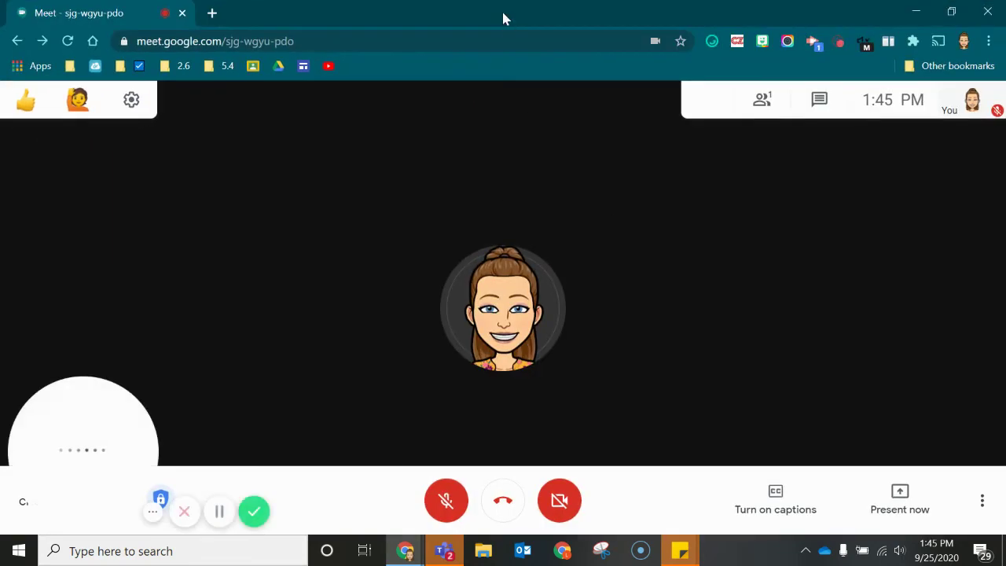
left_click_drag(503, 16, 760, 277)
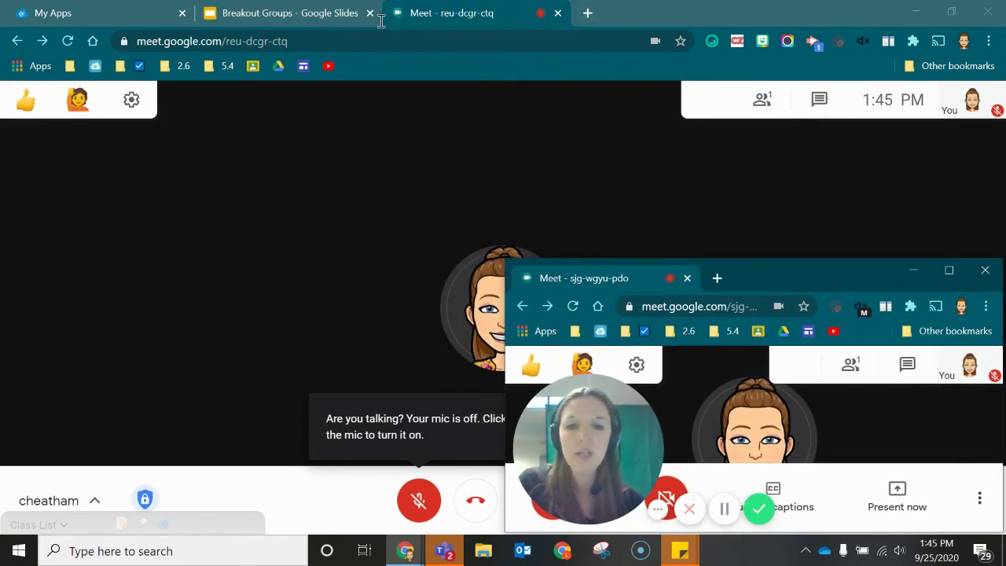
left_click(917, 13)
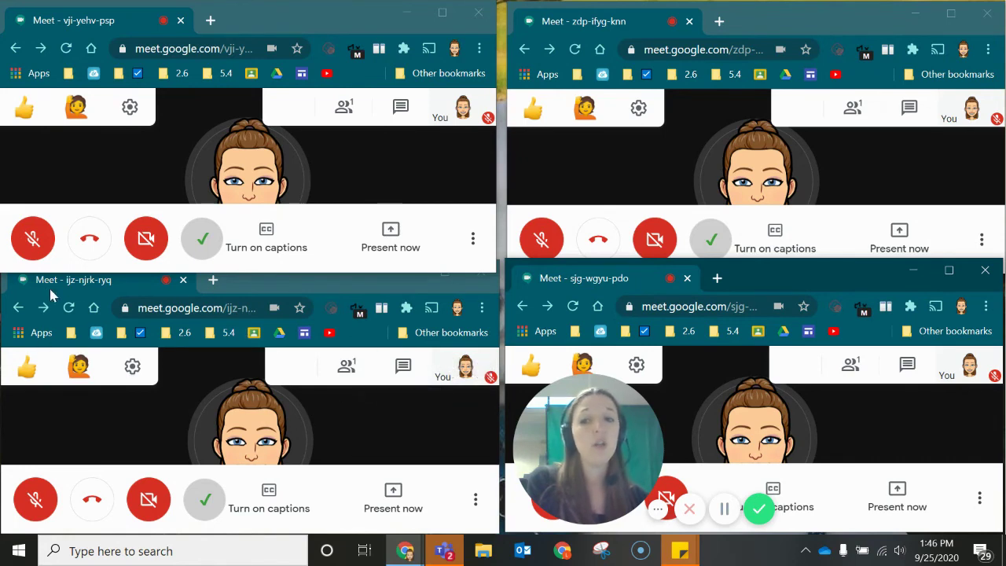
- Merge the four group meeting windows back into one window as tabs and maximize it
left_click_drag(49, 286, 233, 22)
left_click_drag(559, 24, 346, 15)
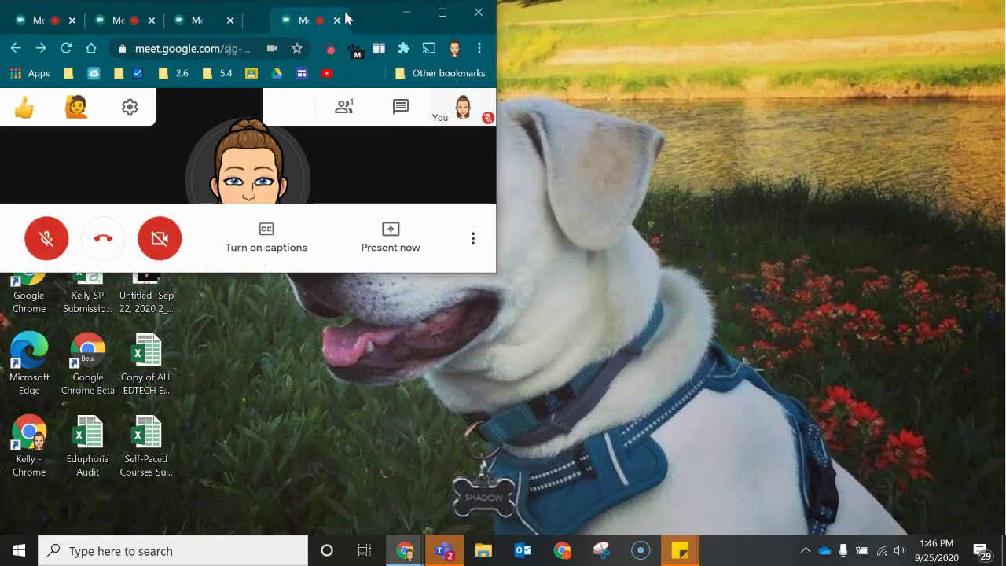
left_click(442, 14)
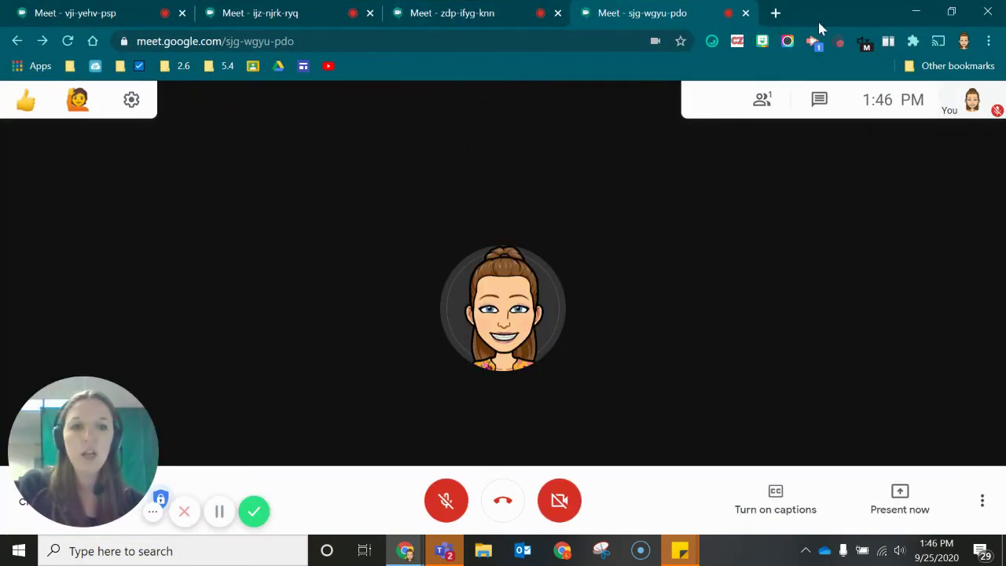
- Restore the group meetings window to a smaller size and bring up the Breakout Groups presentation in the main window
left_click_drag(820, 26, 761, 179)
mouse_move(405, 549)
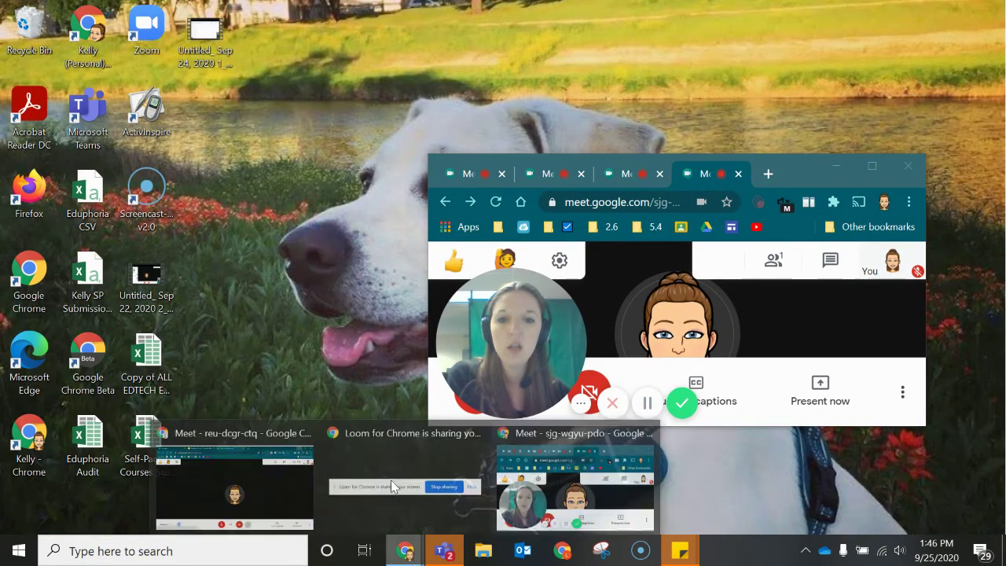
left_click(256, 455)
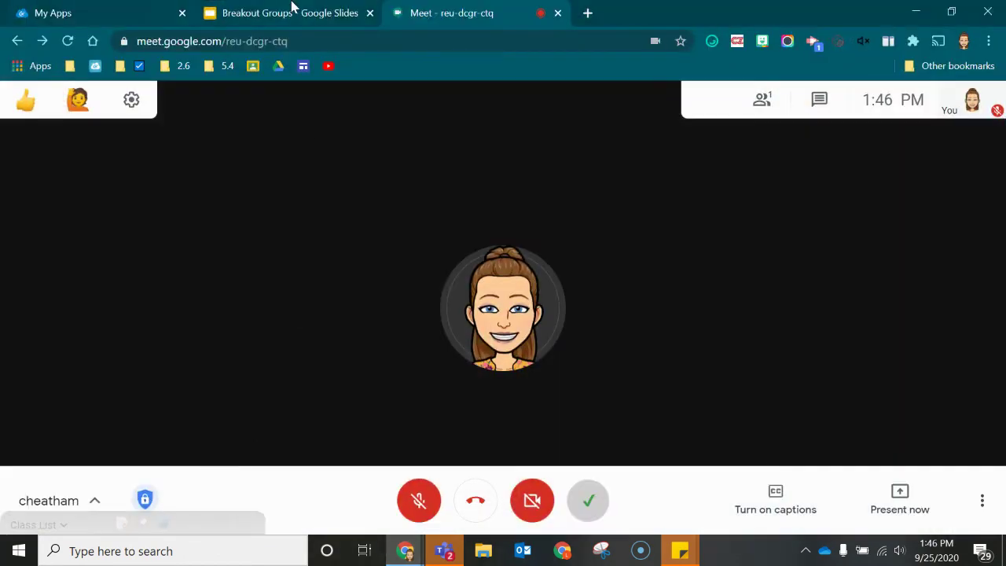
left_click(291, 9)
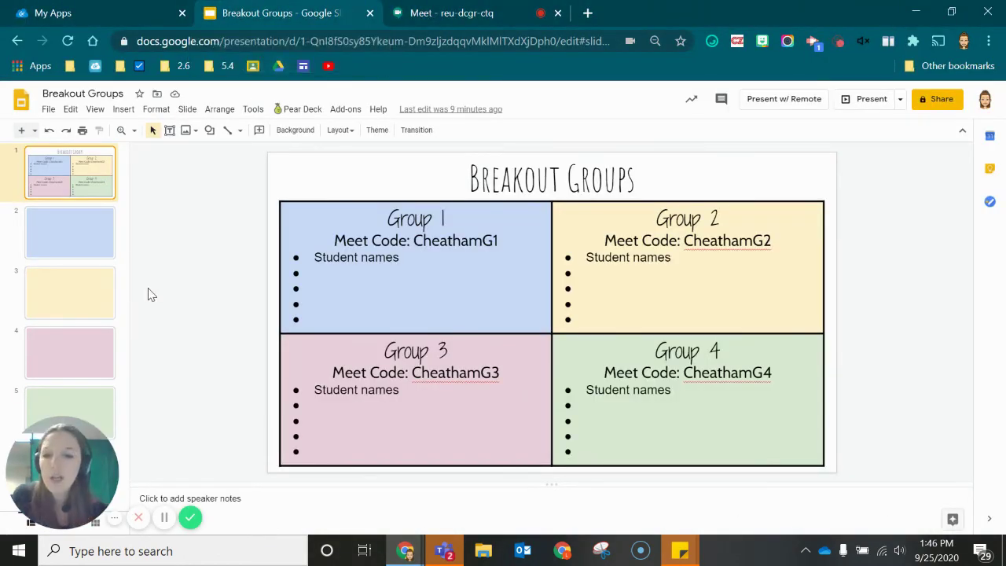
- Look through the coloured group slides 2 to 5 and switch the presentation to grid view
left_click(78, 225)
left_click(87, 293)
left_click(75, 358)
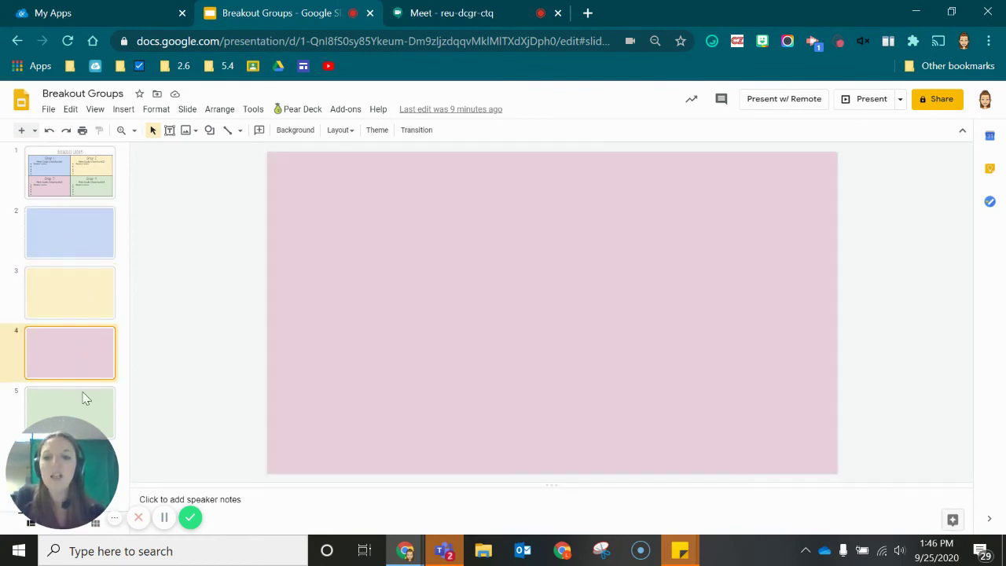
left_click(95, 405)
left_click(62, 256)
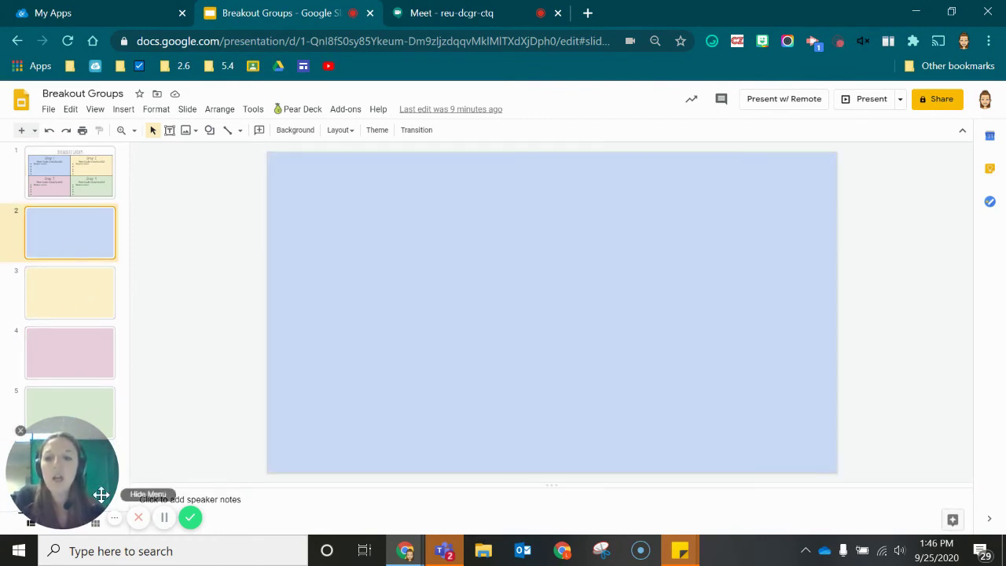
left_click_drag(99, 492, 944, 472)
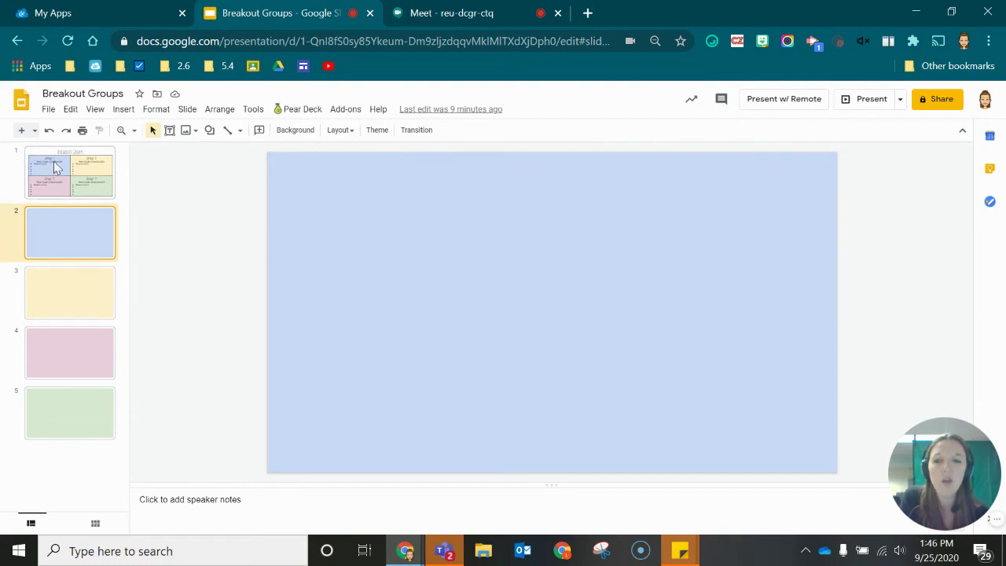
left_click(102, 530)
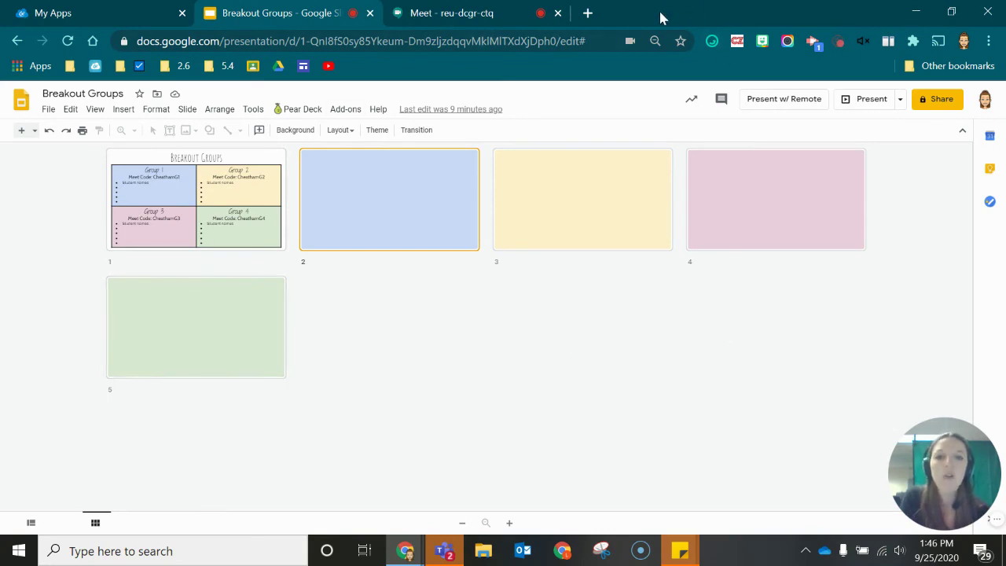
- Arrange the presentation on the left half of the screen and the group meetings window on the right half, and select the overview slide
left_click_drag(659, 9, 540, 39)
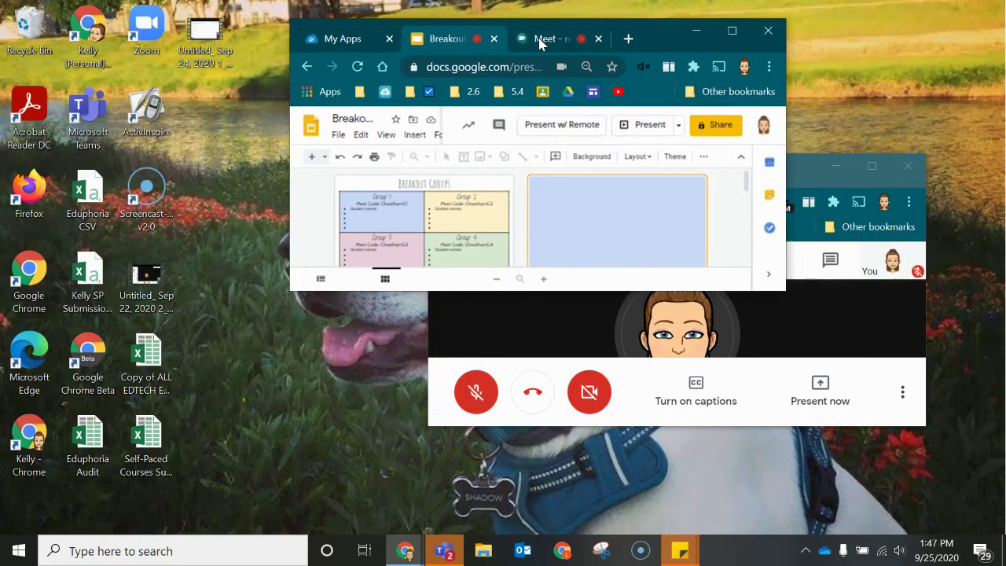
key("super+Left")
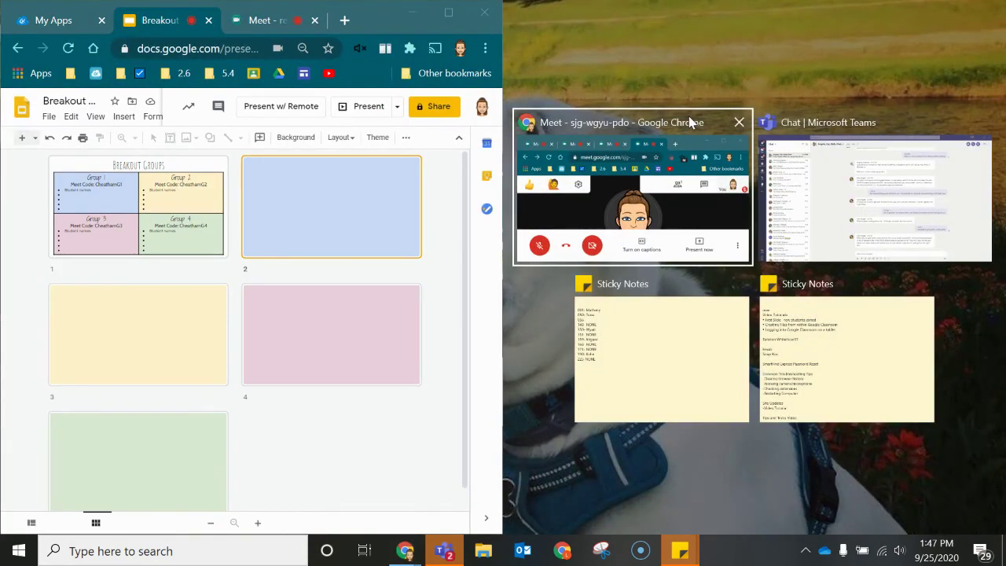
left_click(689, 145)
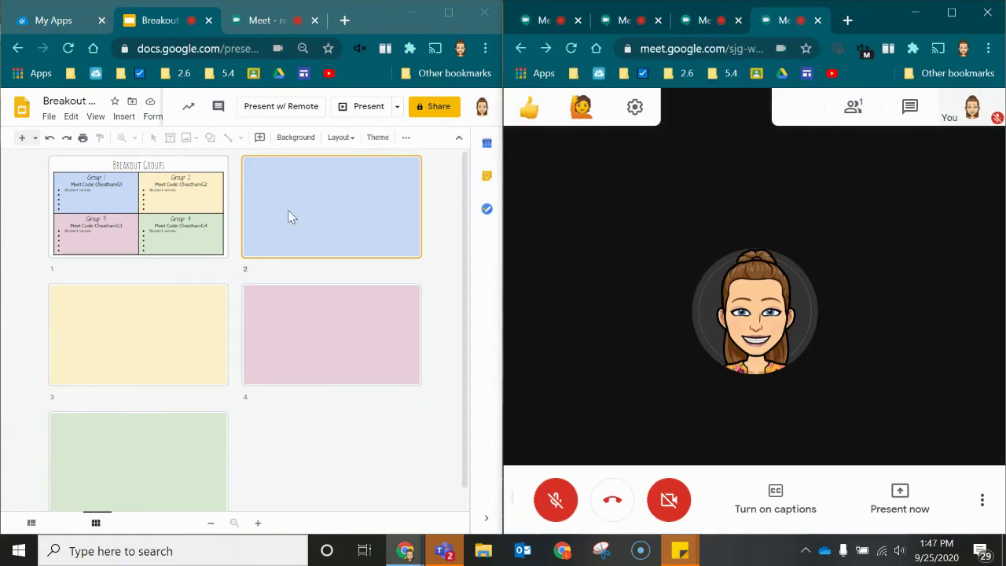
left_click(299, 358)
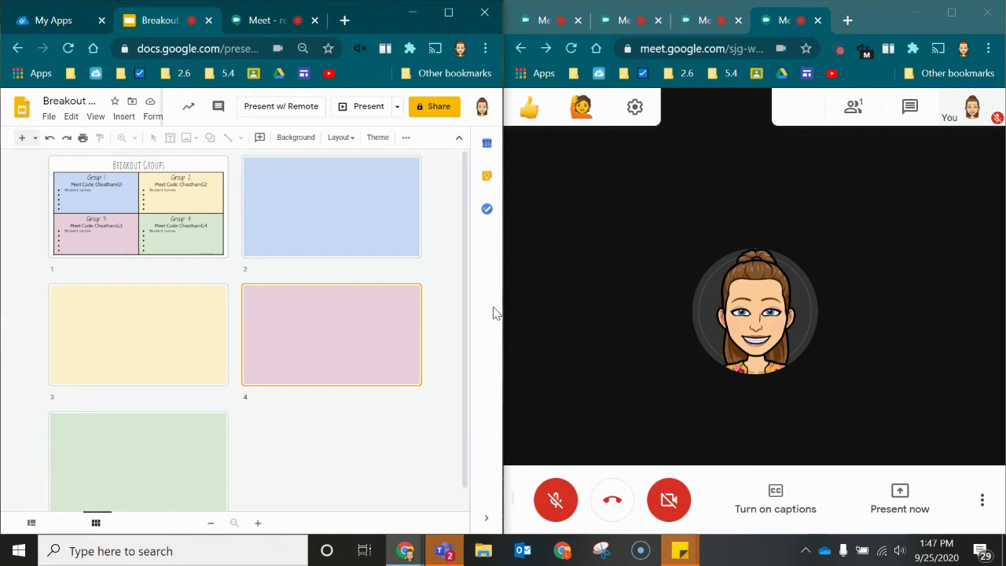
left_click(103, 210)
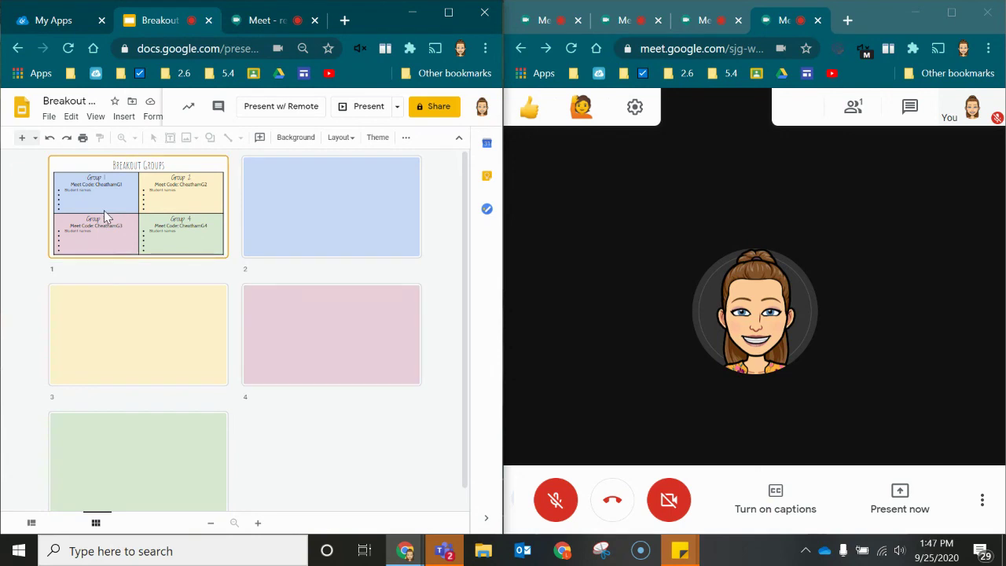